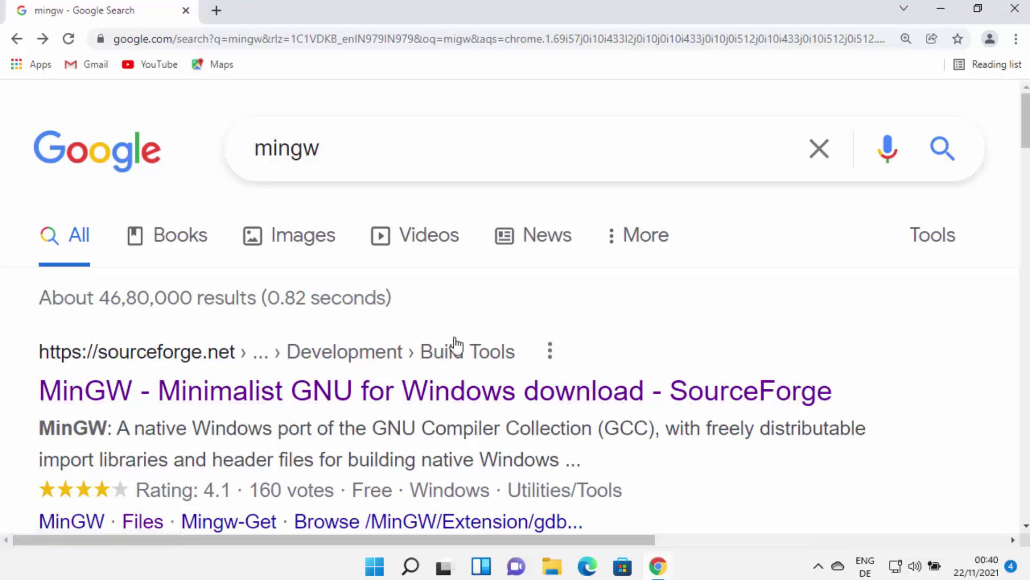
- Open the Mingw-w64 website from the mingw search results and go to its Downloads page
{"action": "scroll", "coordinate": [457, 346], "scroll_direction": "down", "scroll_amount": 6}
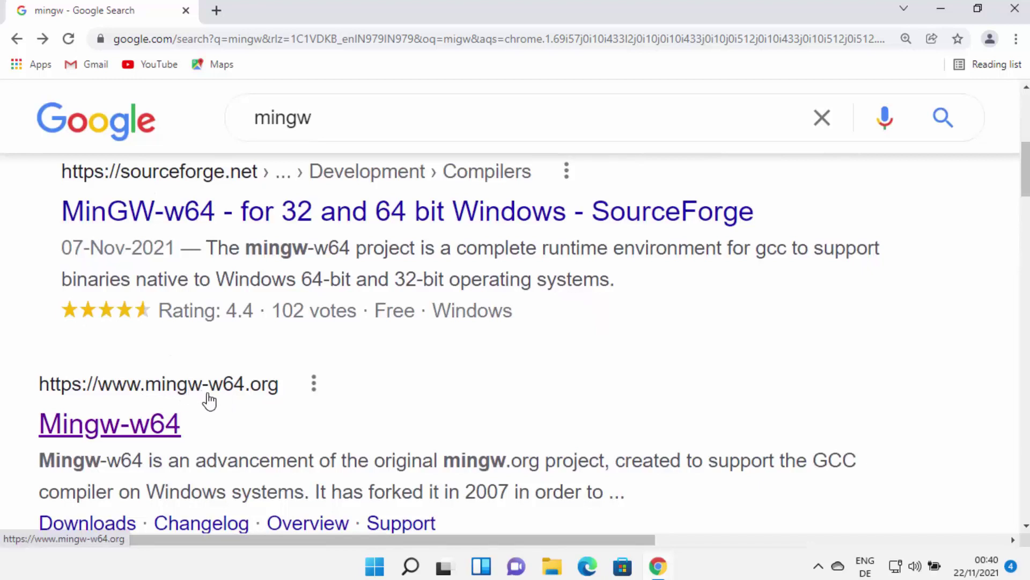
{"action": "left_click", "coordinate": [159, 436]}
{"action": "left_click", "coordinate": [131, 436]}
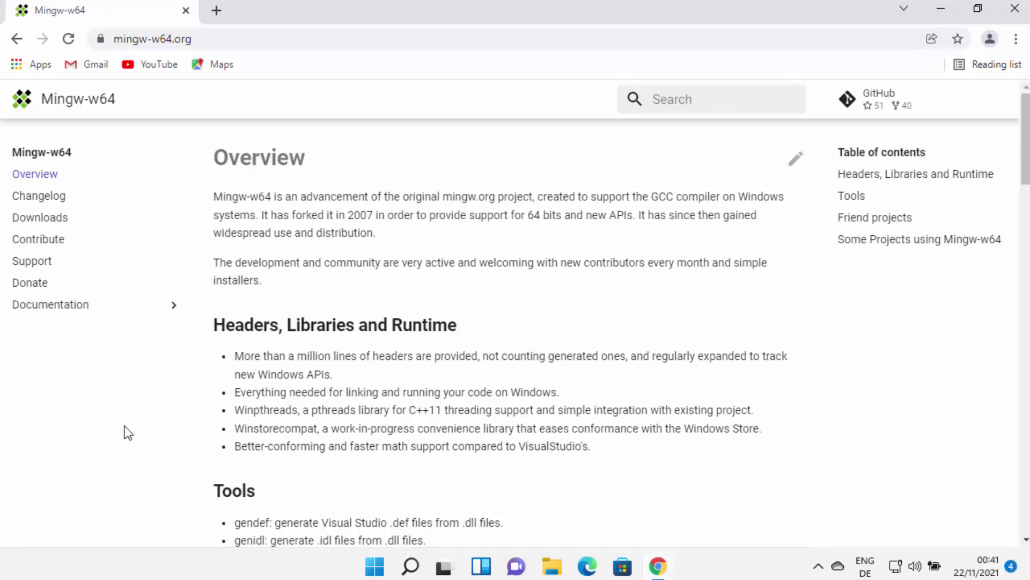
{"action": "left_click", "coordinate": [52, 225]}
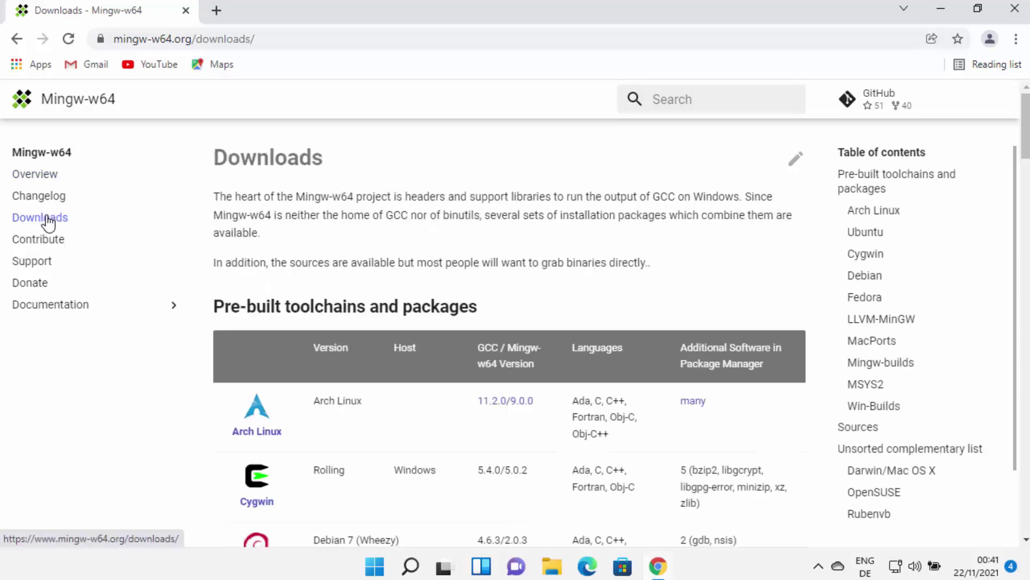
- Find MingW-W64-builds among the pre-built toolchains, open its link in a new tab and switch to that tab
{"action": "scroll", "coordinate": [403, 327], "scroll_direction": "down", "scroll_amount": 1}
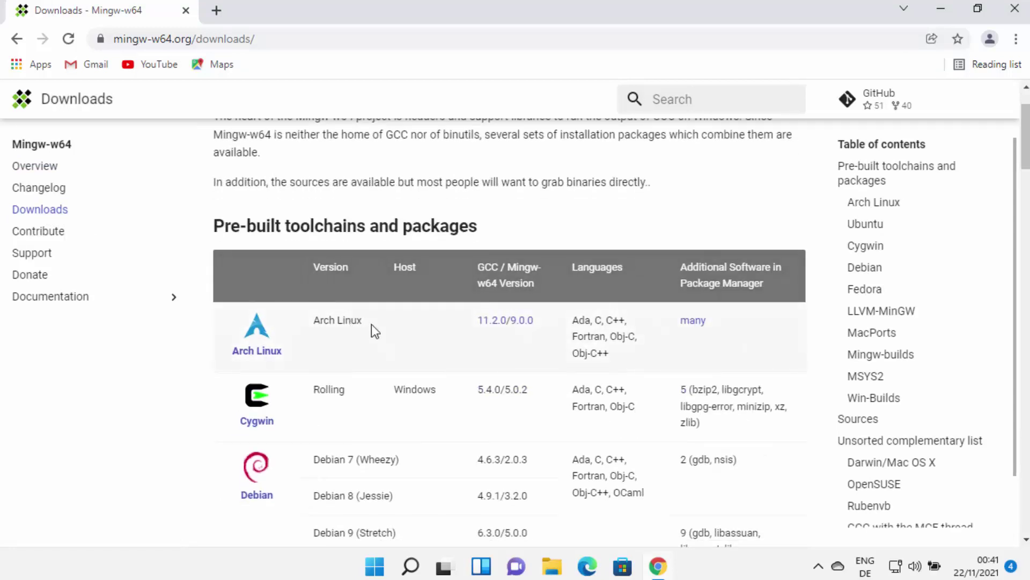
{"action": "scroll", "coordinate": [372, 329], "scroll_direction": "down", "scroll_amount": 3}
{"action": "scroll", "coordinate": [240, 397], "scroll_direction": "up", "scroll_amount": 2}
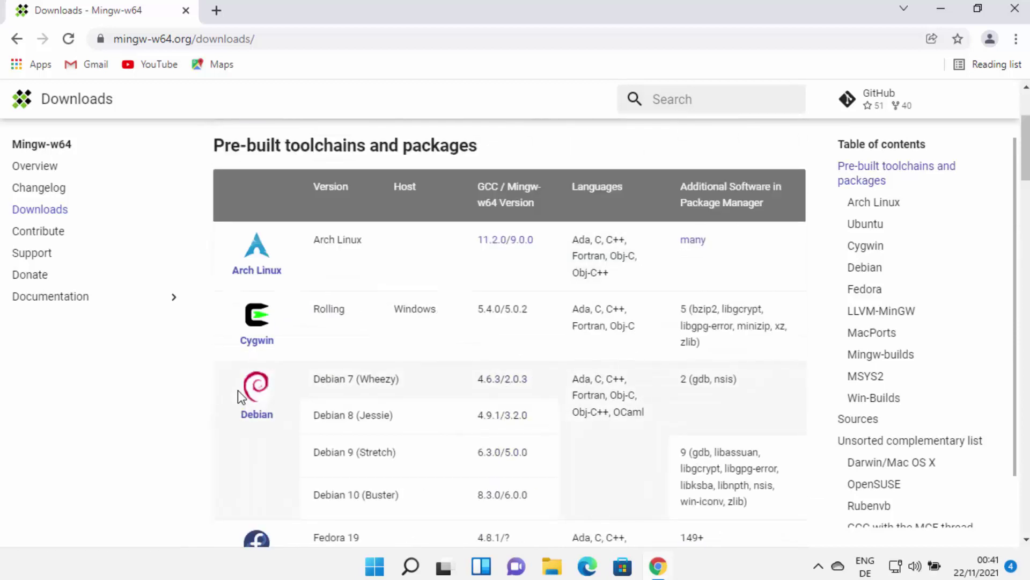
{"action": "scroll", "coordinate": [198, 403], "scroll_direction": "down", "scroll_amount": 3}
{"action": "scroll", "coordinate": [198, 404], "scroll_direction": "down", "scroll_amount": 2}
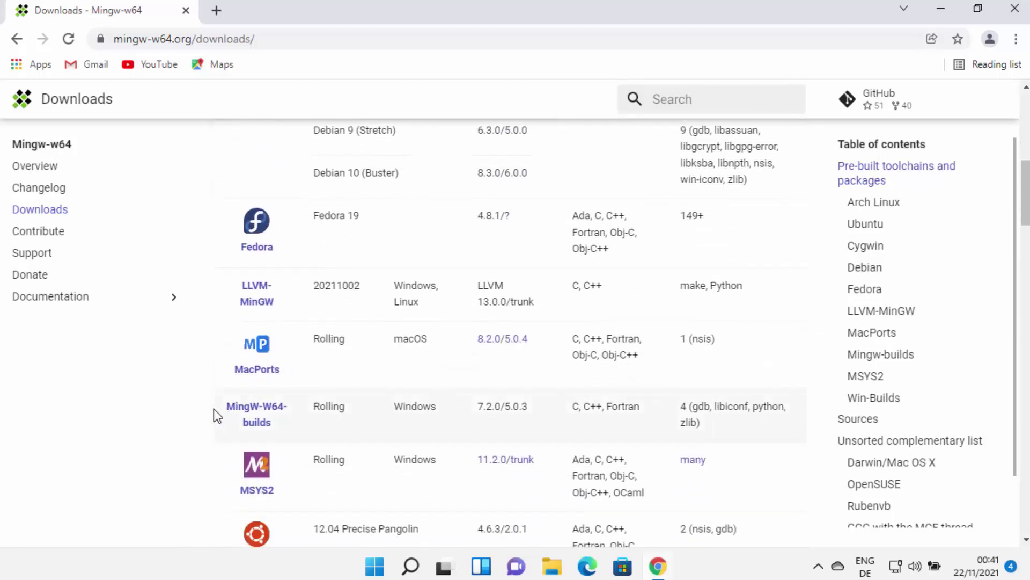
{"action": "middle_click", "coordinate": [250, 425]}
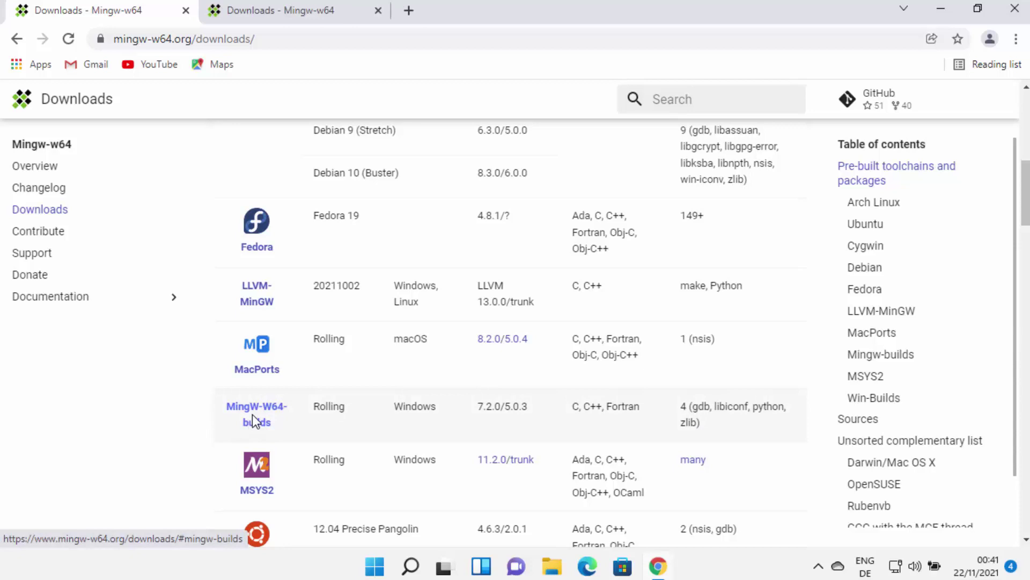
{"action": "left_click", "coordinate": [293, 17]}
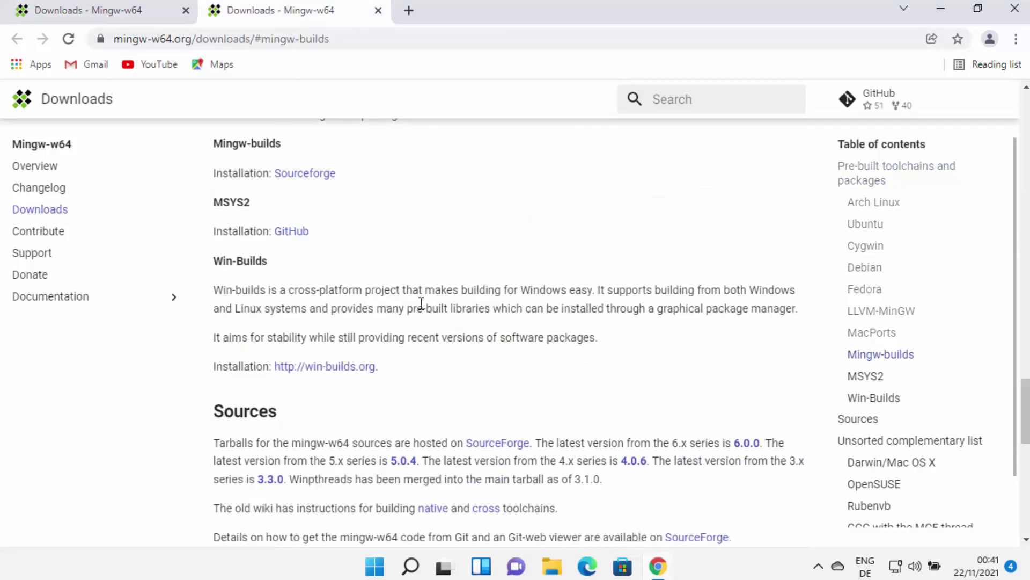
- Download mingw-w64-install.exe from the Sourceforge installation link under Mingw-builds
{"action": "scroll", "coordinate": [412, 294], "scroll_direction": "up", "scroll_amount": 1}
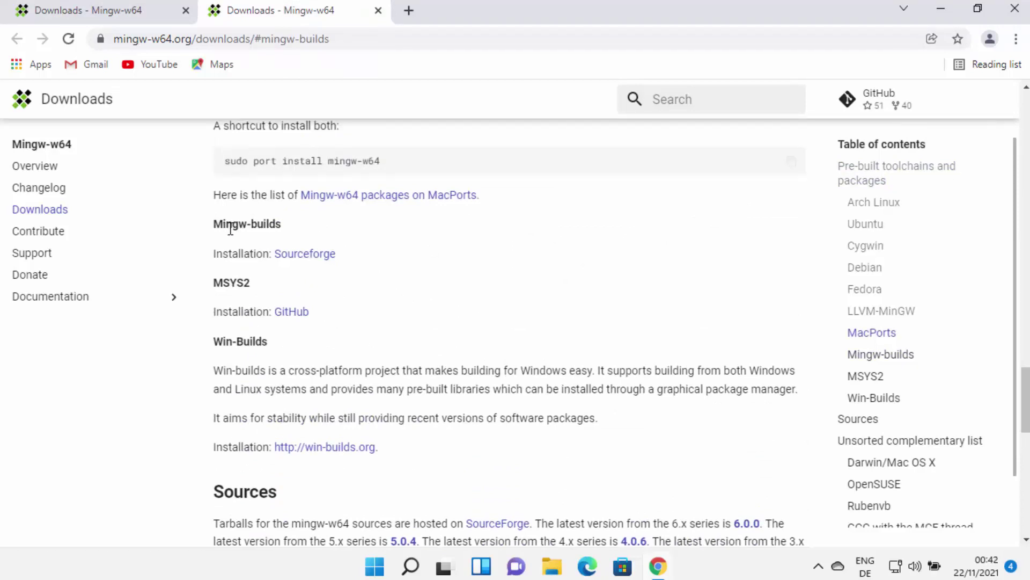
{"action": "left_click", "coordinate": [310, 262]}
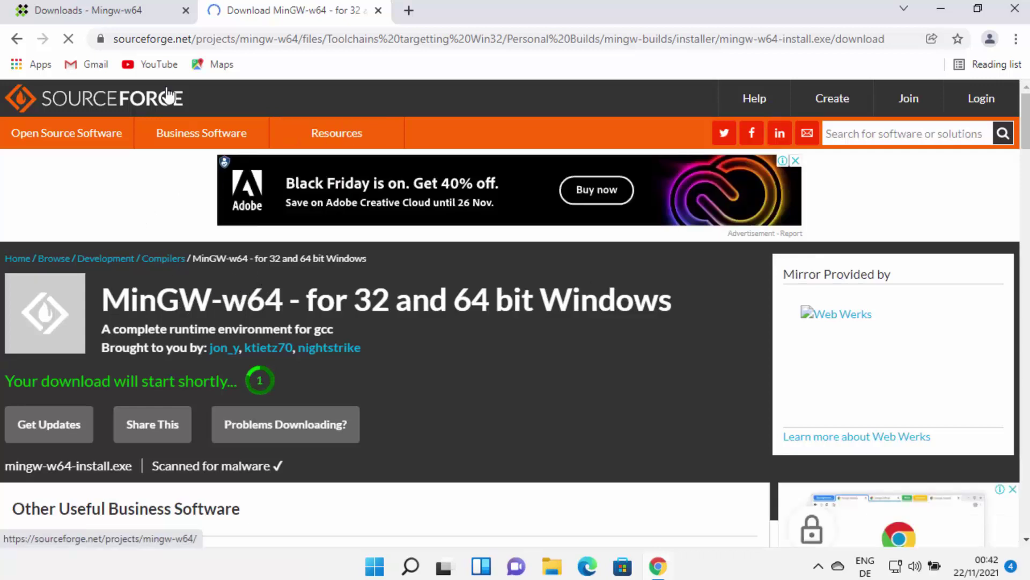
{"action": "left_click", "coordinate": [112, 10]}
{"action": "left_click", "coordinate": [248, 17]}
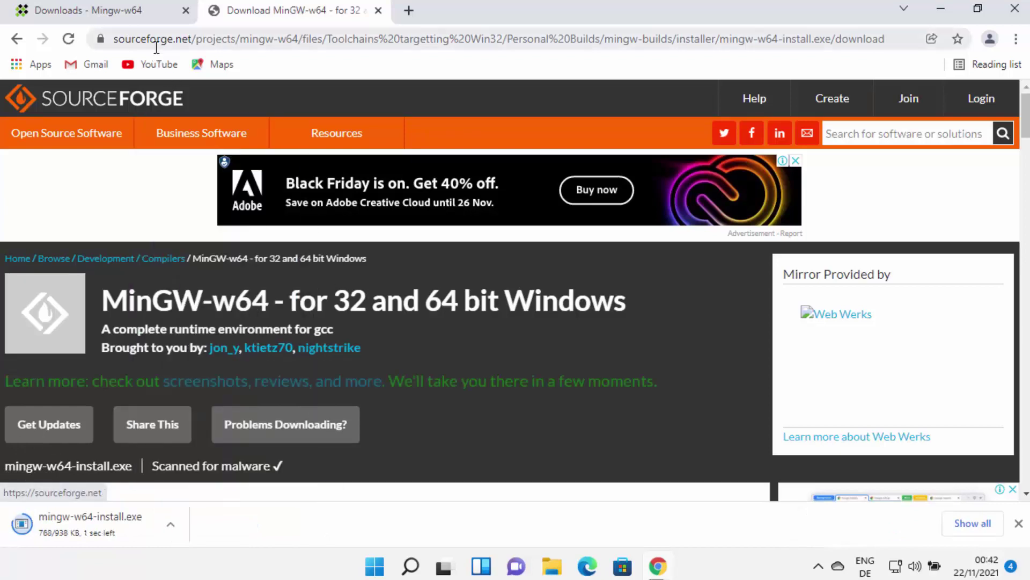
{"action": "mouse_move", "coordinate": [201, 133]}
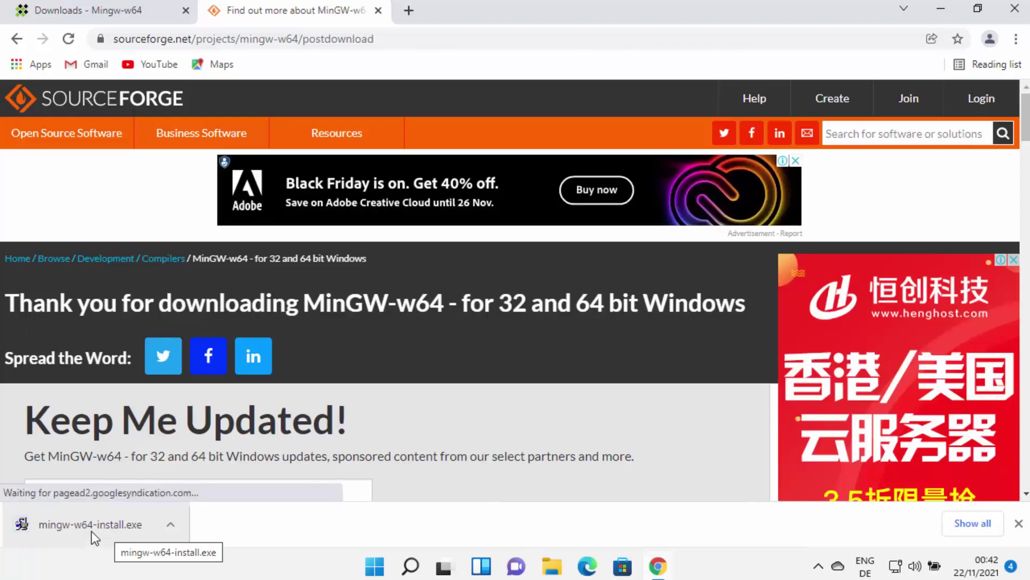
- Run the downloaded mingw-w64-install.exe, allow it to make changes to the device, and minimize the browser to reveal the installer
{"action": "left_click", "coordinate": [89, 531]}
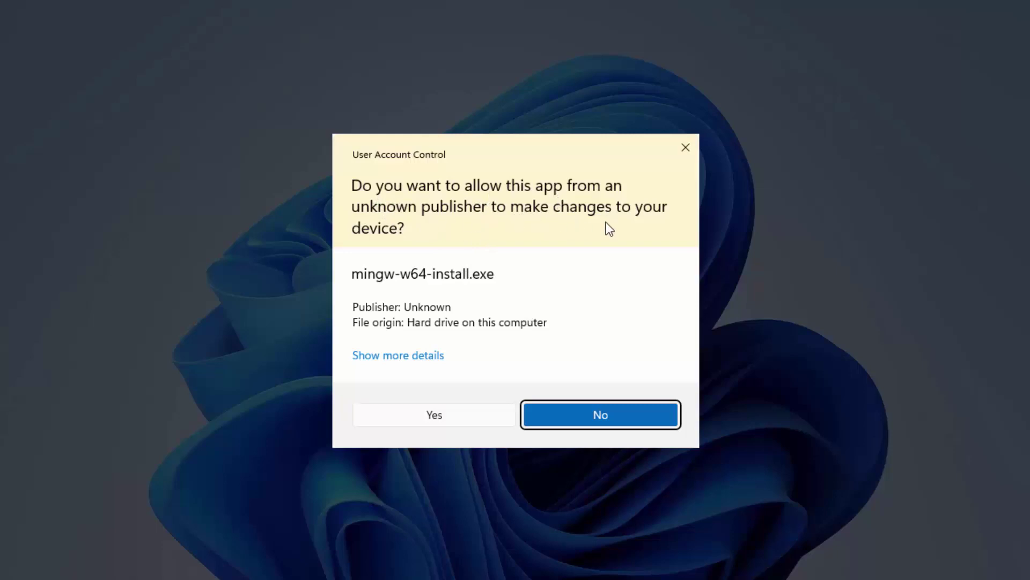
{"action": "left_click", "coordinate": [429, 416]}
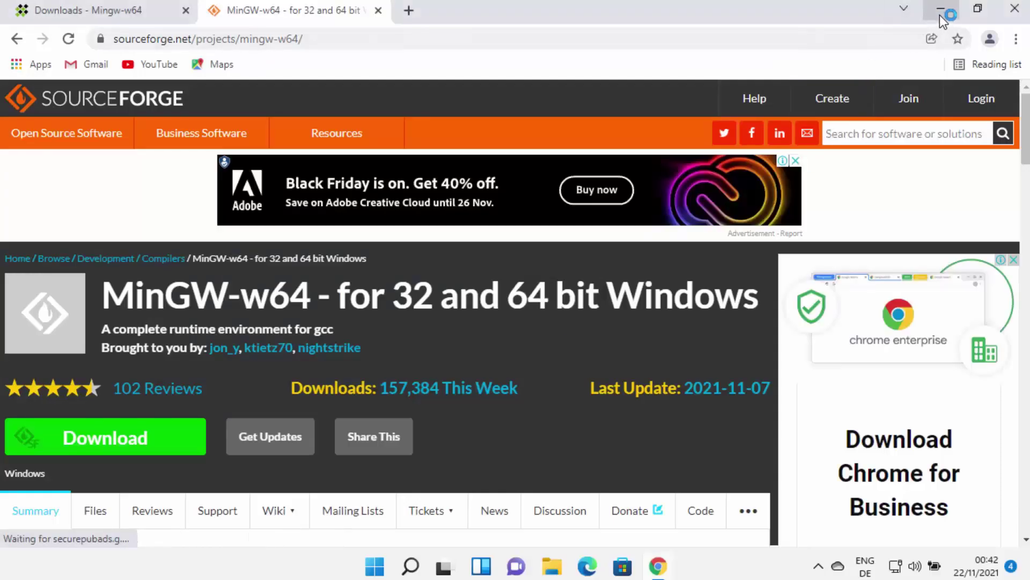
{"action": "left_click", "coordinate": [939, 15]}
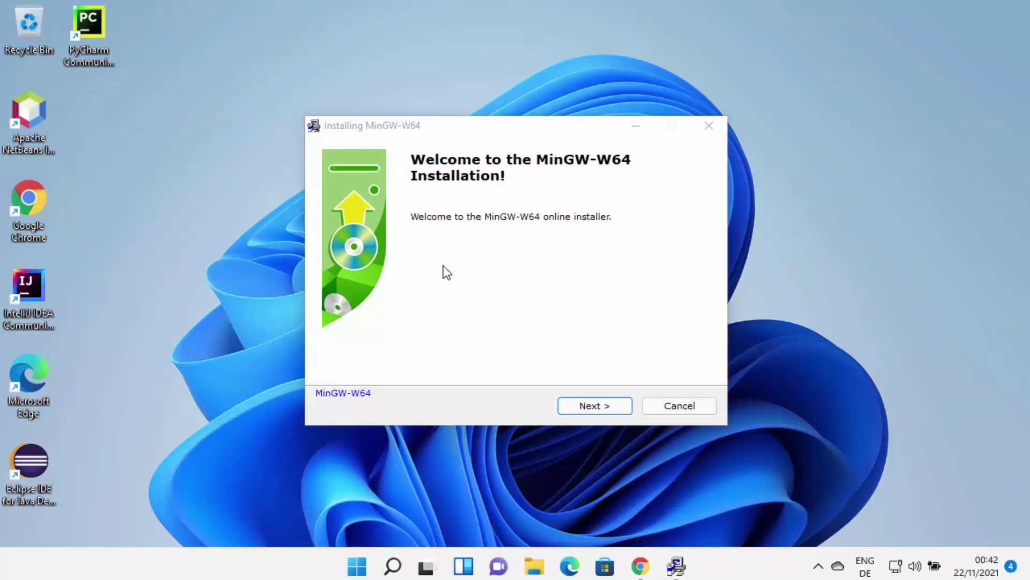
{"action": "left_click", "coordinate": [460, 321]}
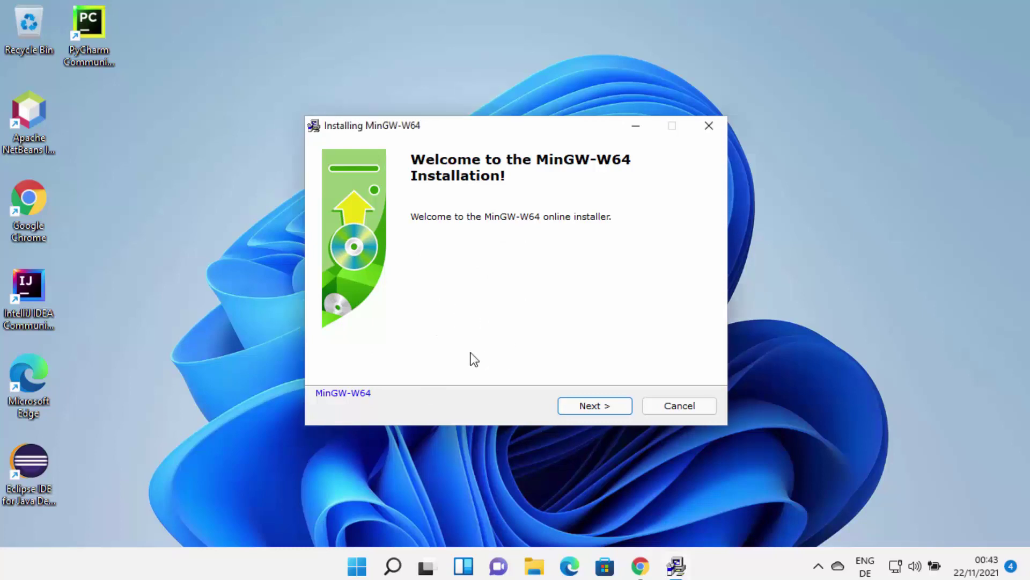
- Proceed to the setup settings, keep version 8.1.0 and set the architecture to x86_64
{"action": "left_click", "coordinate": [575, 407]}
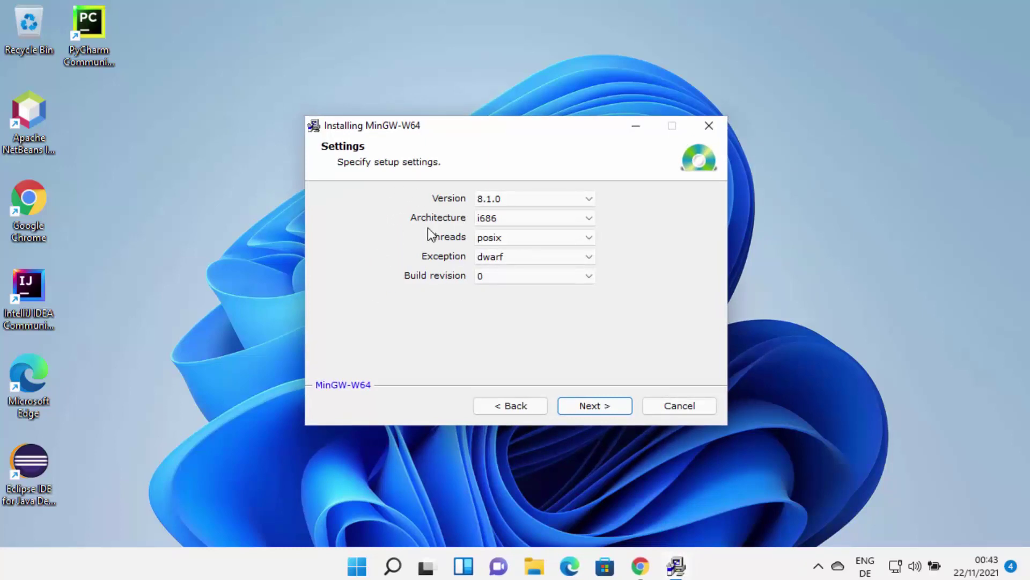
{"action": "left_click", "coordinate": [485, 201]}
{"action": "left_click", "coordinate": [491, 212]}
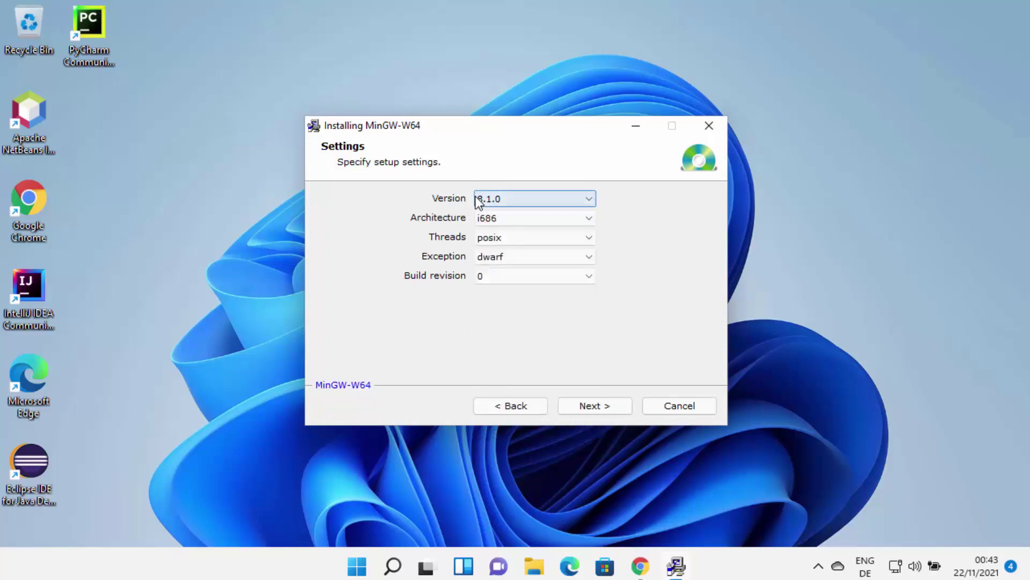
{"action": "left_click", "coordinate": [494, 198]}
{"action": "left_click", "coordinate": [498, 213]}
{"action": "left_click", "coordinate": [498, 216]}
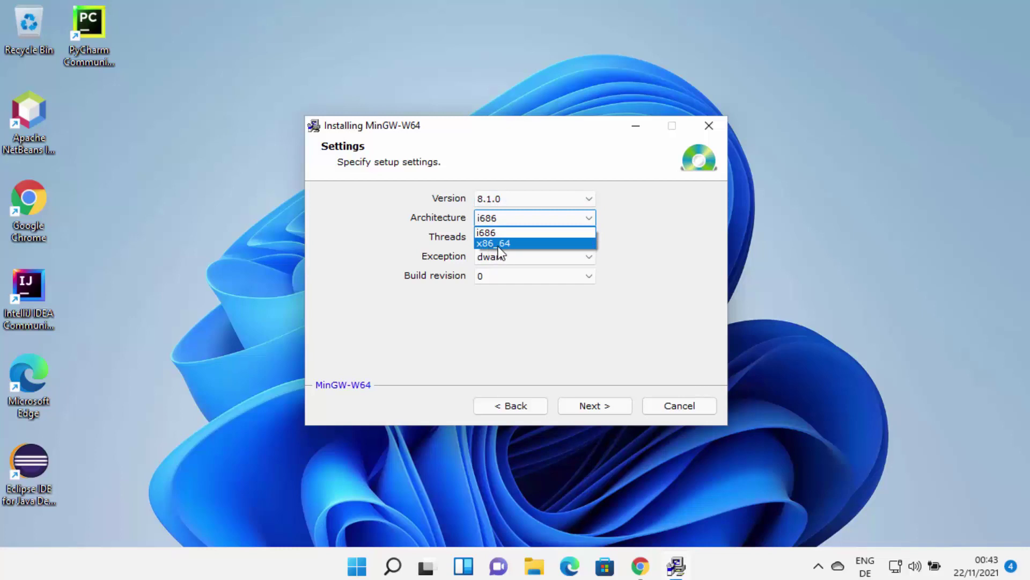
{"action": "left_click", "coordinate": [499, 244]}
- Keep threads at posix, exception at seh and build revision at 0, and continue to the installation folder page
{"action": "left_click", "coordinate": [498, 235]}
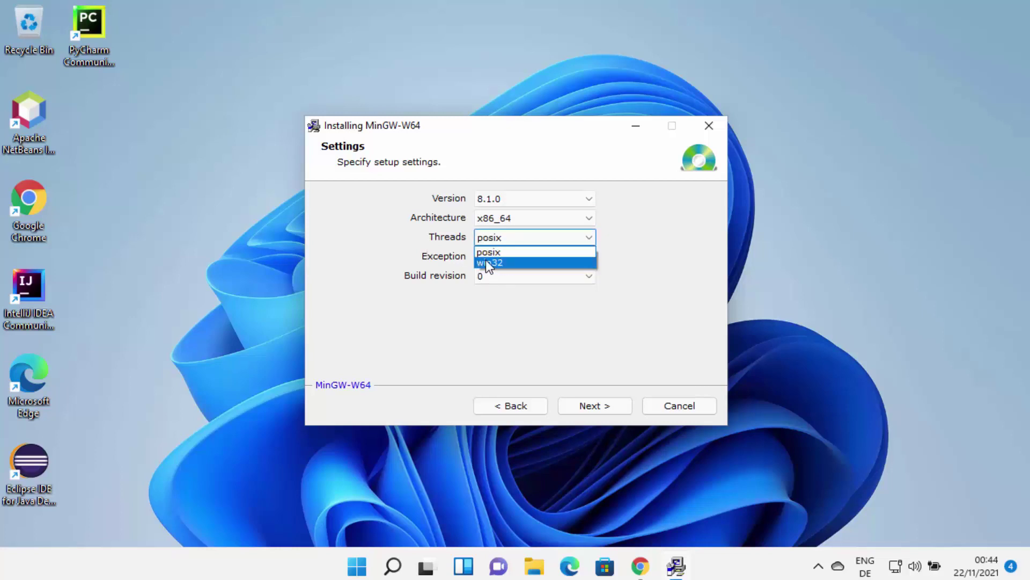
{"action": "left_click", "coordinate": [494, 250]}
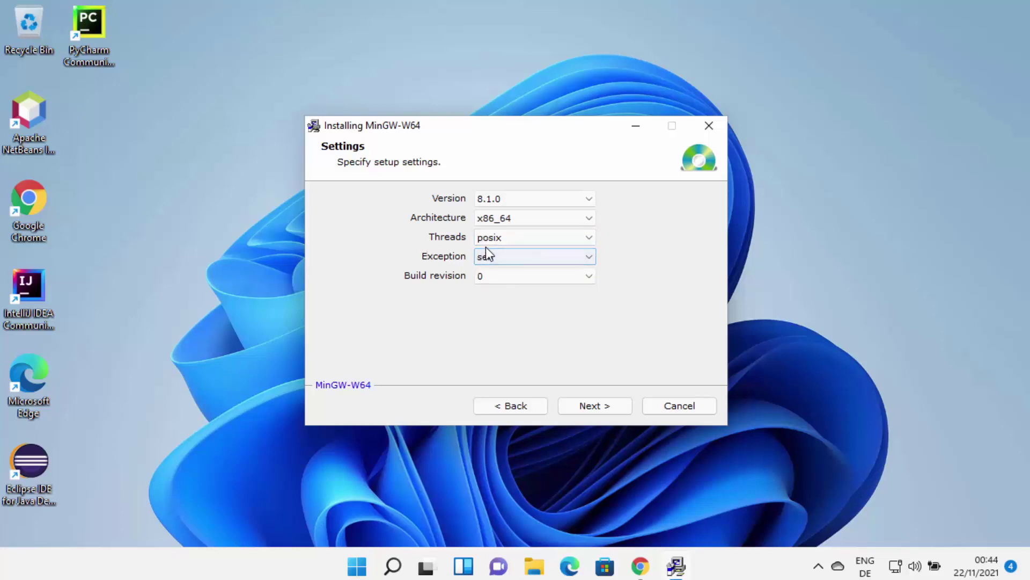
{"action": "left_click", "coordinate": [483, 257]}
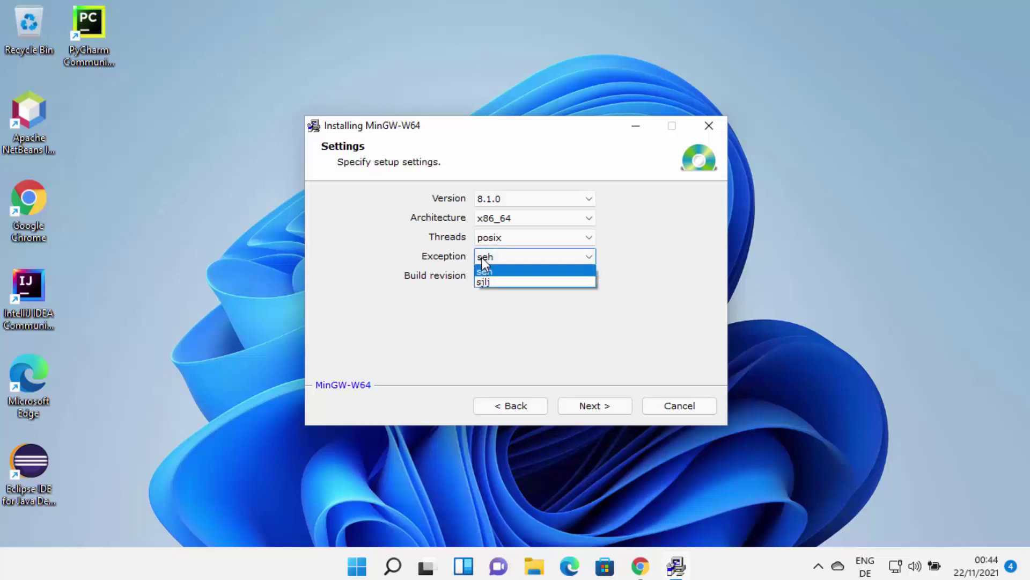
{"action": "left_click", "coordinate": [634, 263]}
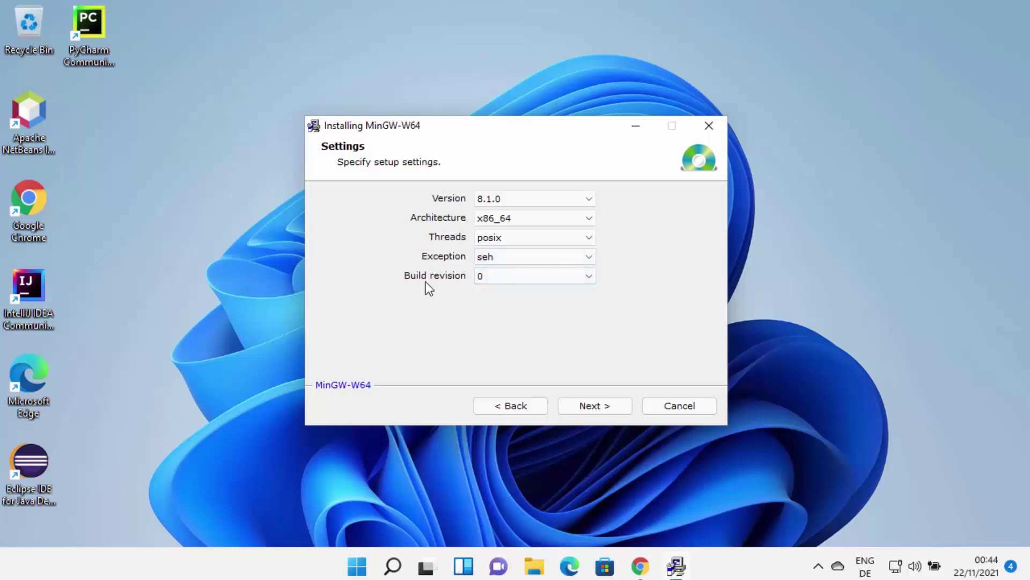
{"action": "left_click", "coordinate": [497, 282]}
{"action": "left_click", "coordinate": [407, 294]}
{"action": "left_click", "coordinate": [592, 407]}
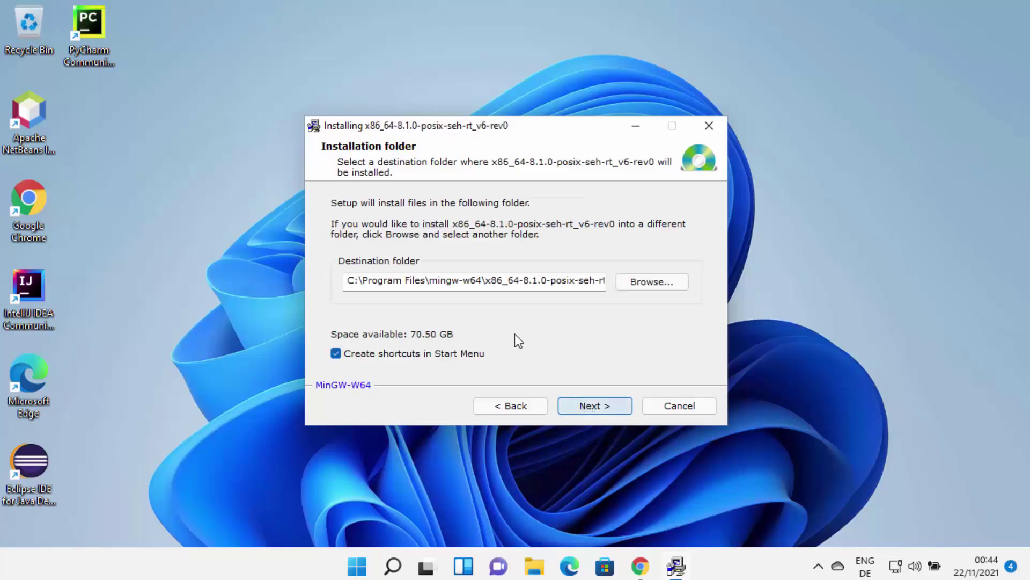
- Review the destination path, install into the default mingw-w64 folder under C:\Program Files, and finish the setup
{"action": "double_click", "coordinate": [419, 280]}
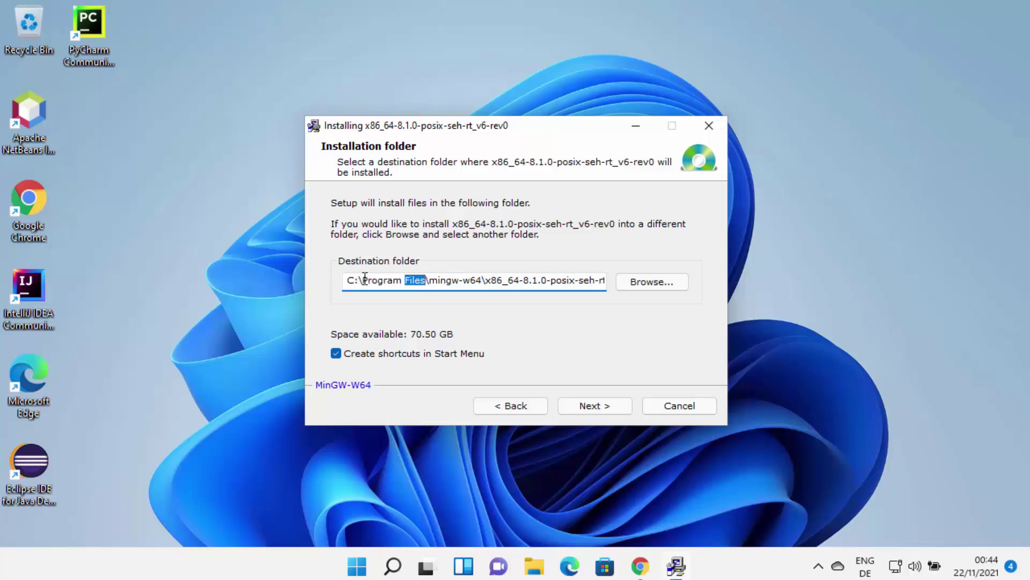
{"action": "left_click", "coordinate": [432, 278]}
{"action": "left_click_drag", "start_coordinate": [485, 279], "coordinate": [614, 275]}
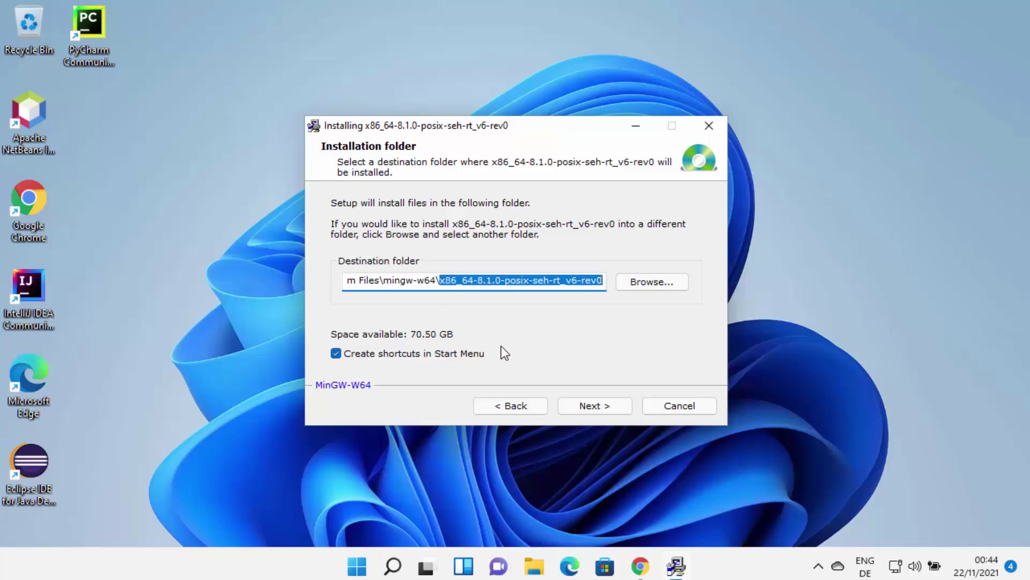
{"action": "left_click", "coordinate": [592, 406]}
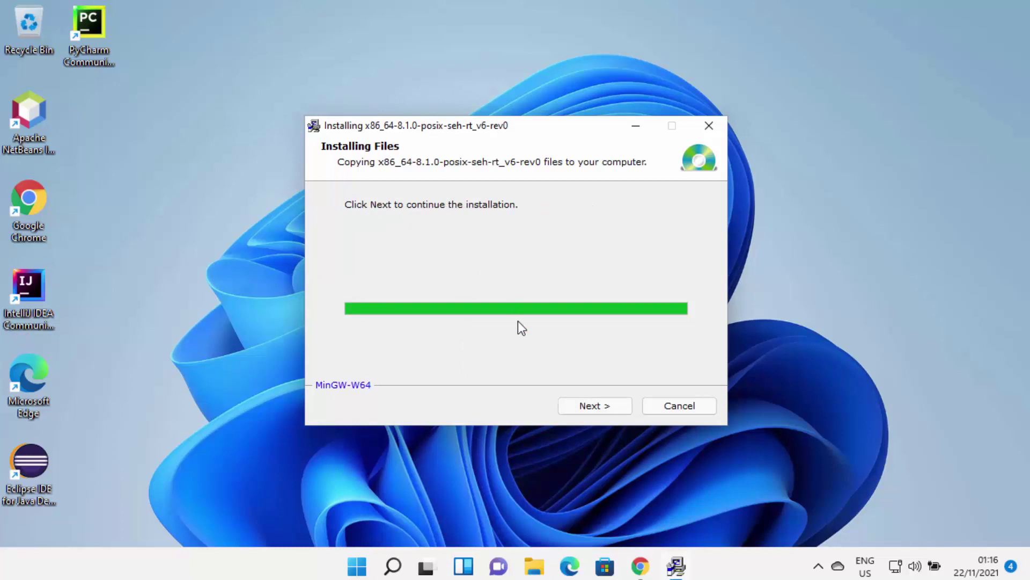
{"action": "left_click", "coordinate": [576, 408]}
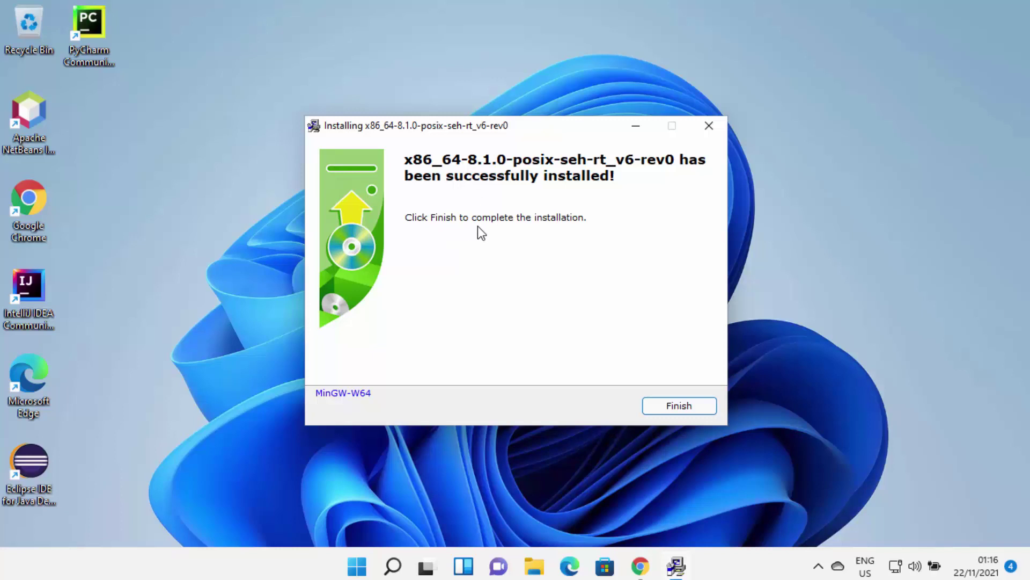
{"action": "left_click", "coordinate": [664, 404]}
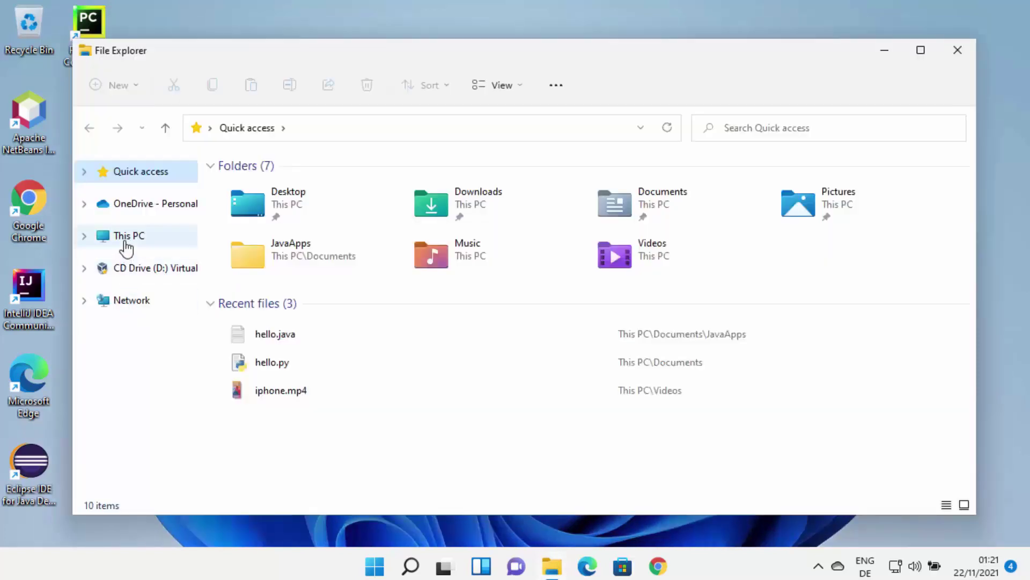
- Browse to the folder C:\Program Files\mingw-w64\x86_64-8.1.0-posix-seh-rt_v6-rev0\mingw64\bin
{"action": "left_click", "coordinate": [126, 244]}
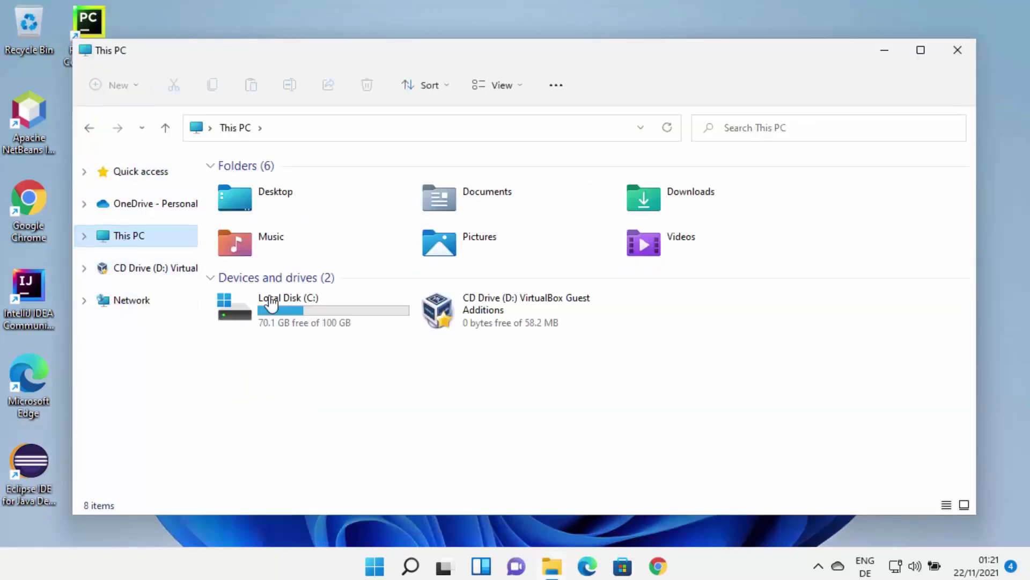
{"action": "double_click", "coordinate": [301, 312]}
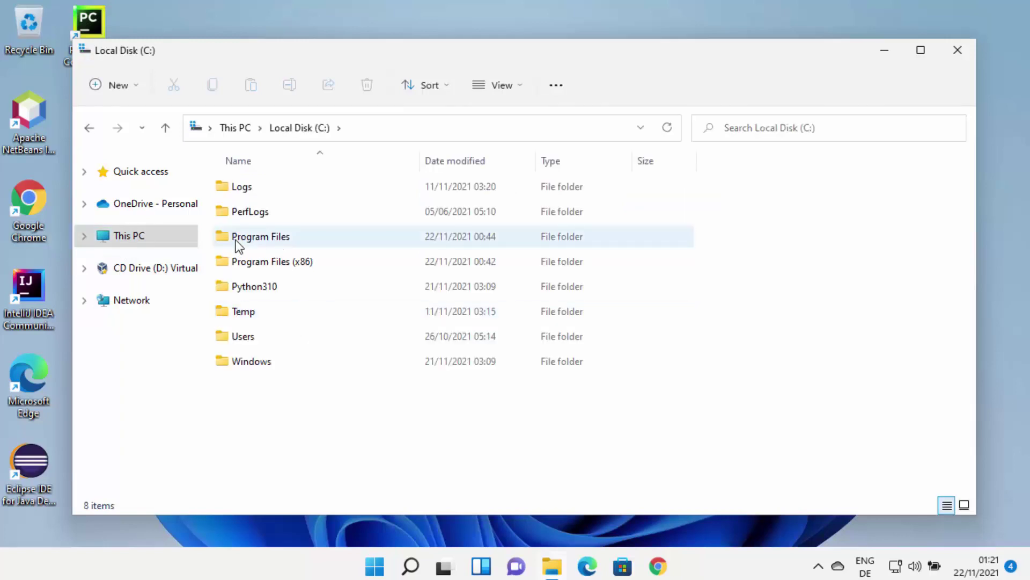
{"action": "double_click", "coordinate": [257, 240]}
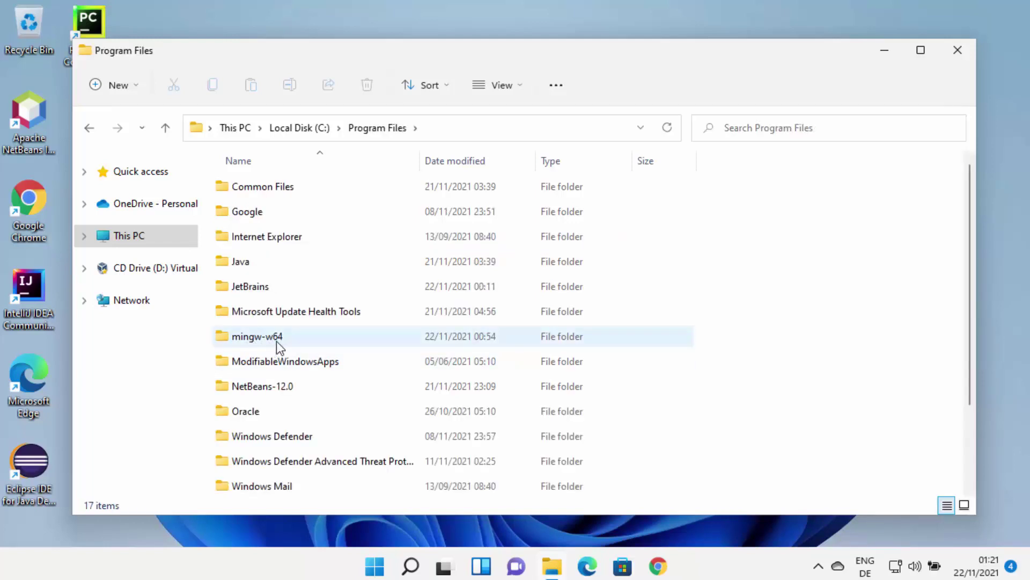
{"action": "double_click", "coordinate": [276, 340]}
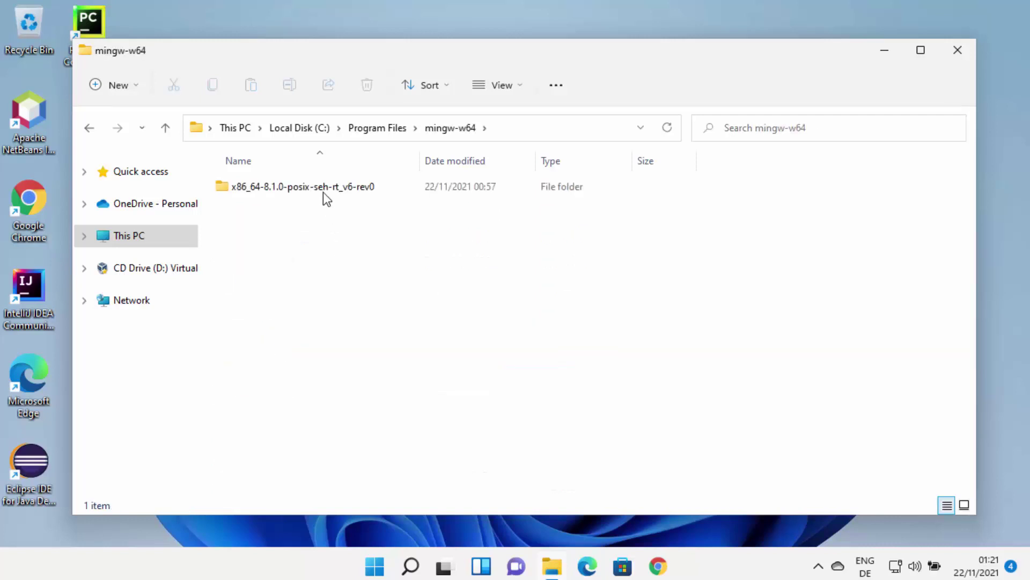
{"action": "double_click", "coordinate": [309, 191]}
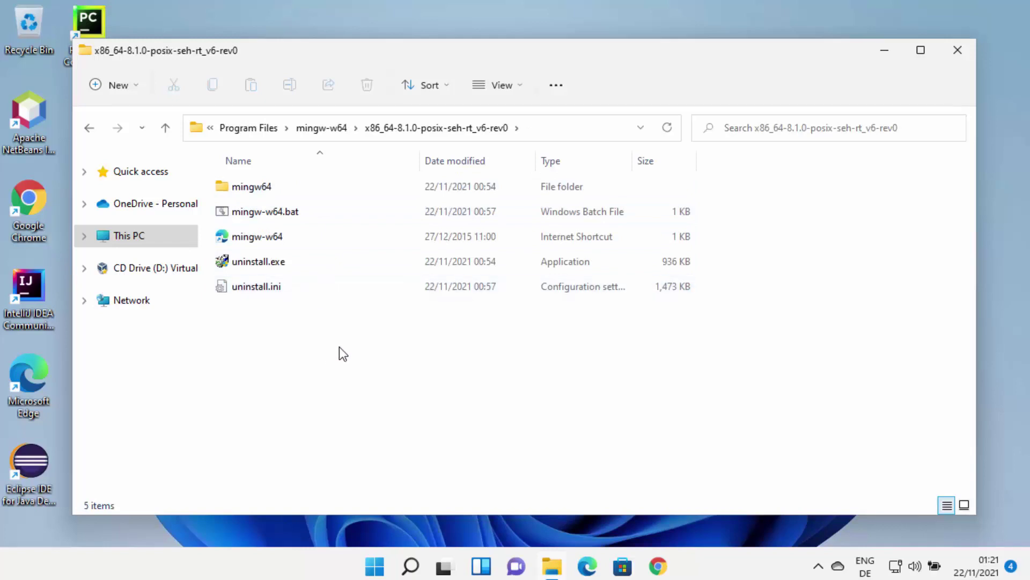
{"action": "double_click", "coordinate": [265, 186]}
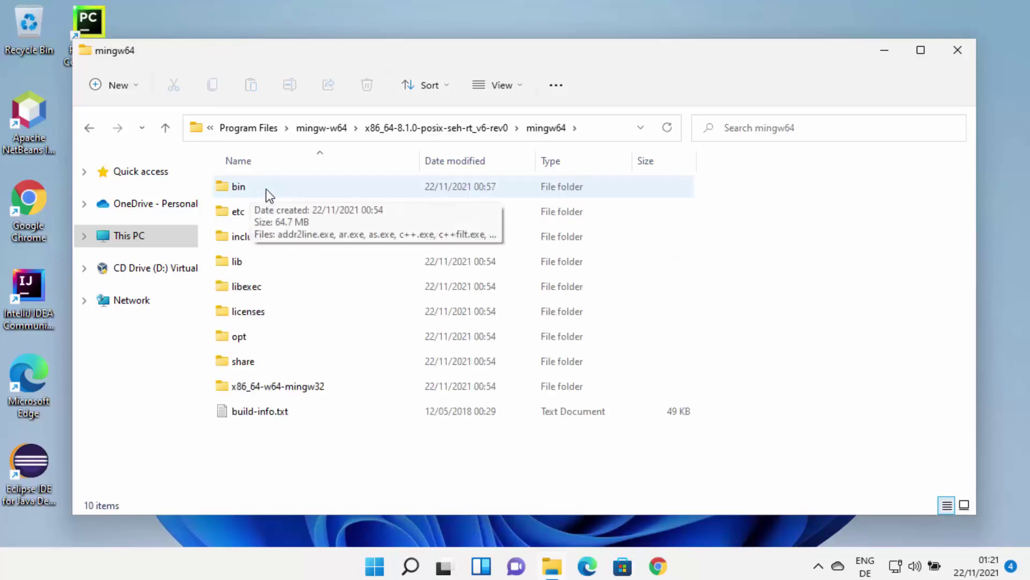
{"action": "double_click", "coordinate": [256, 189]}
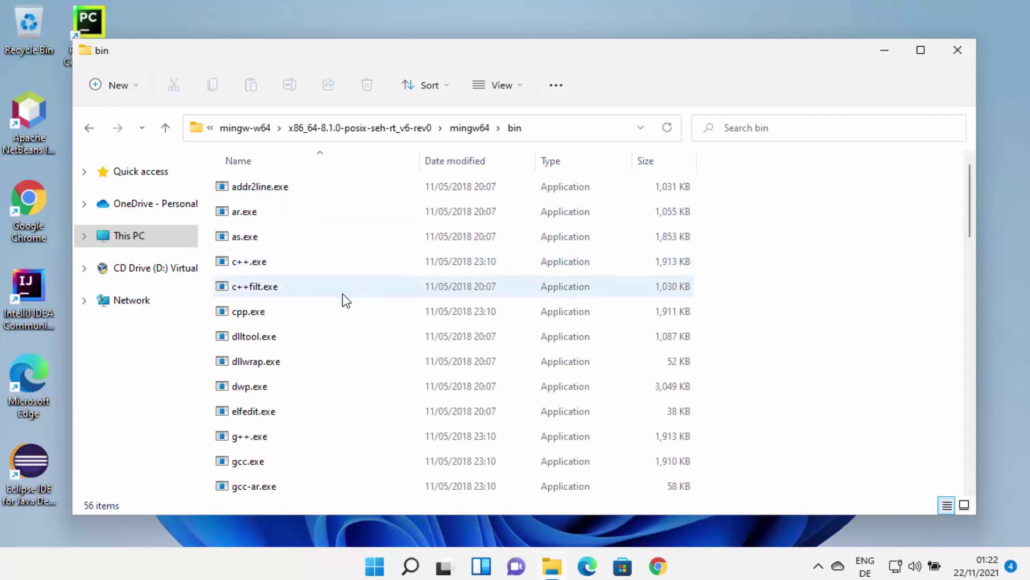
- Look through the compiler executables in the bin folder and reveal the folder's full path
{"action": "scroll", "coordinate": [346, 301], "scroll_direction": "down", "scroll_amount": 13}
{"action": "scroll", "coordinate": [342, 294], "scroll_direction": "down", "scroll_amount": 3}
{"action": "scroll", "coordinate": [342, 294], "scroll_direction": "up", "scroll_amount": 12}
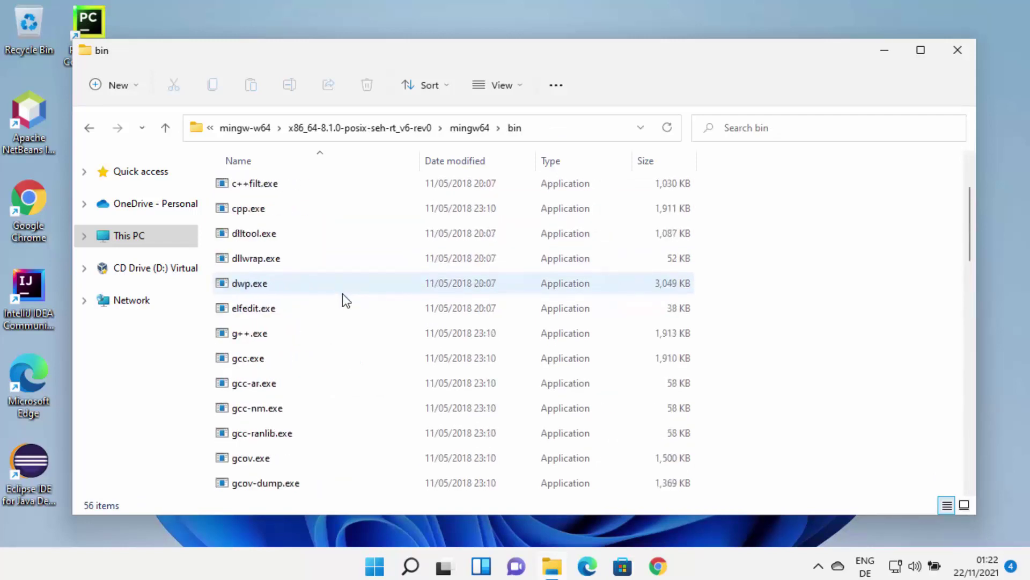
{"action": "scroll", "coordinate": [343, 295], "scroll_direction": "up", "scroll_amount": 2}
{"action": "left_click", "coordinate": [562, 128]}
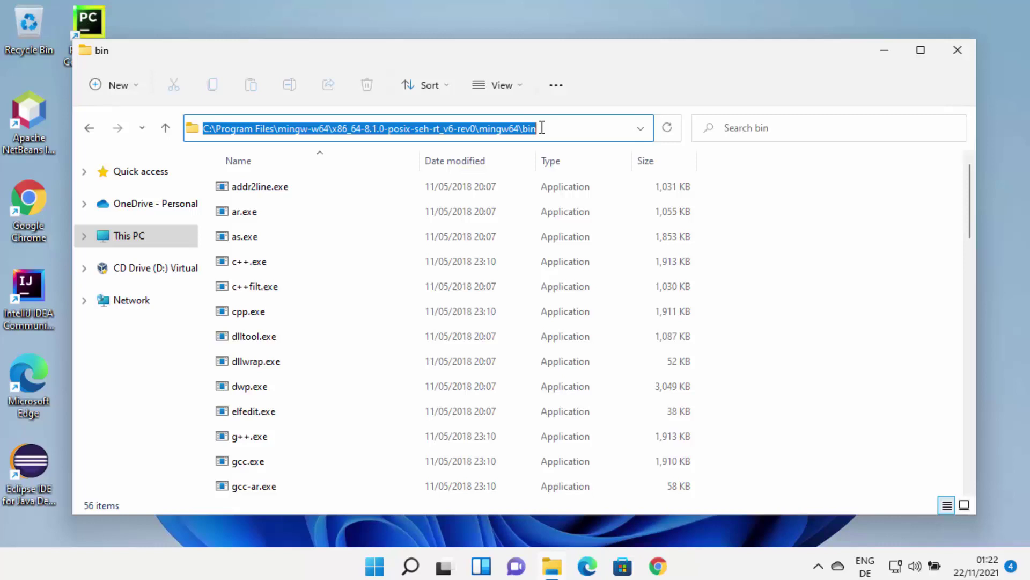
- Search for "edit env", open Edit environment variables for your account, and minimize the bin folder window
{"action": "left_click", "coordinate": [414, 566]}
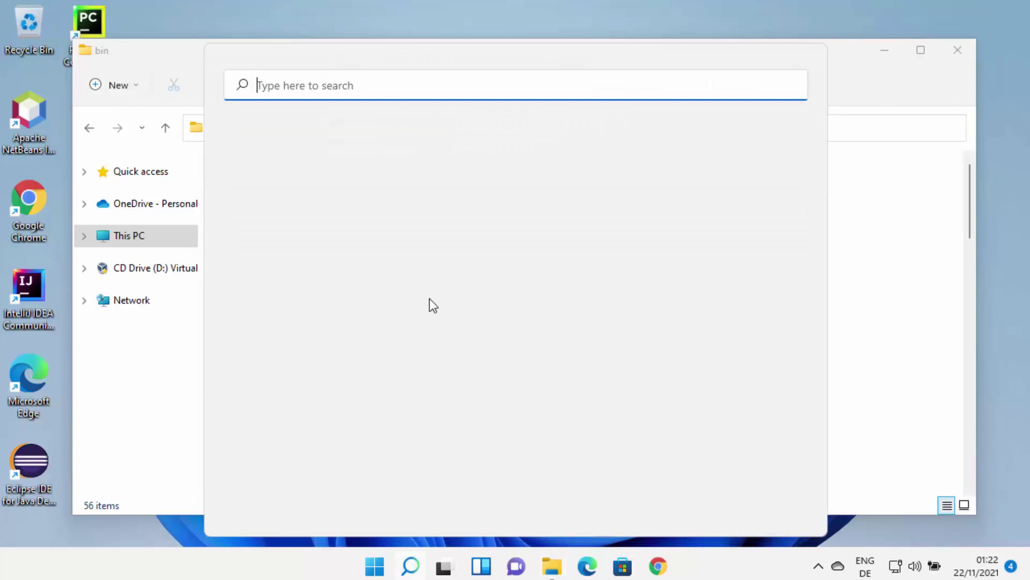
{"action": "type", "text": "ed"}
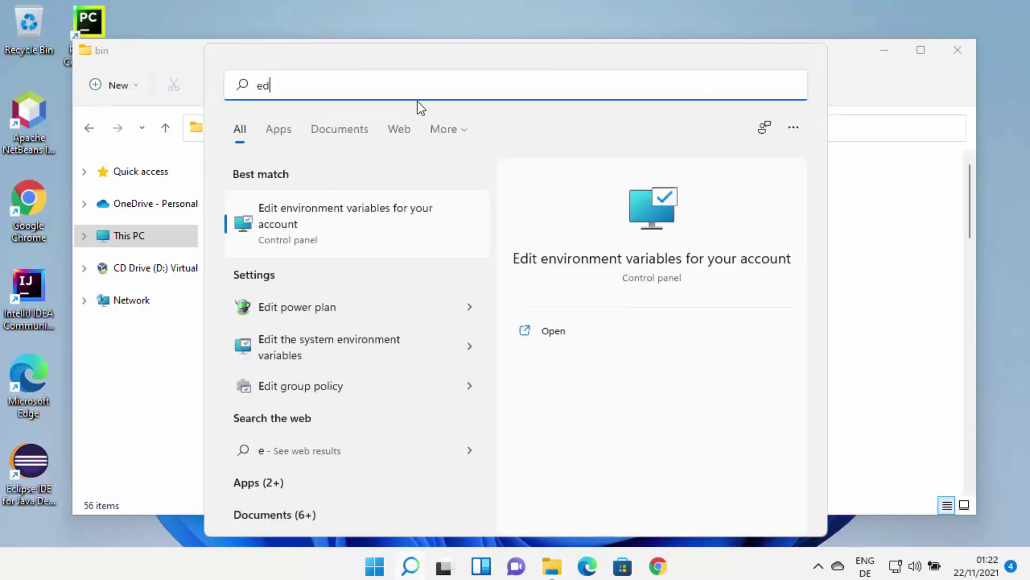
{"action": "type", "text": "it env"}
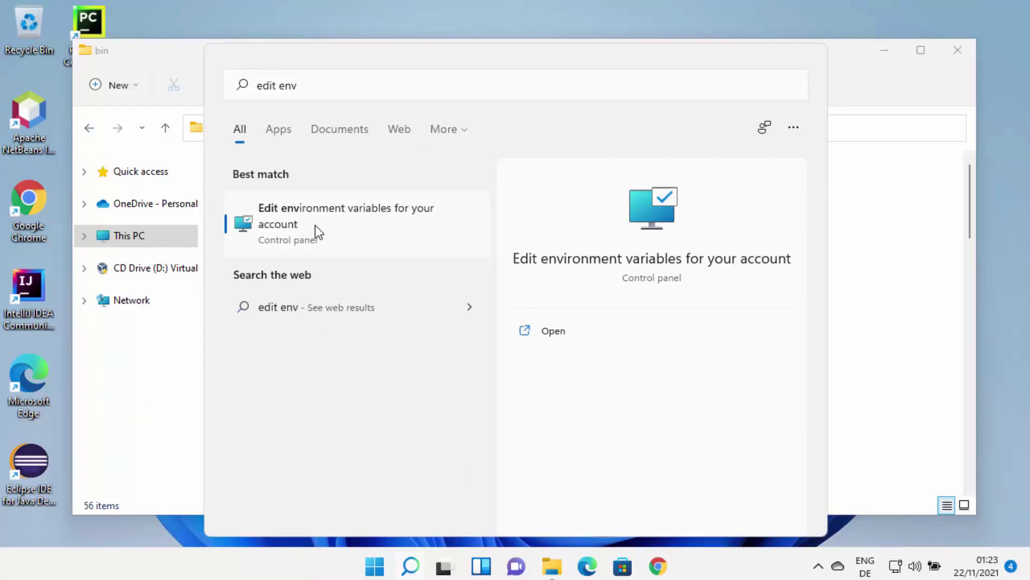
{"action": "left_click", "coordinate": [315, 225]}
{"action": "left_click", "coordinate": [885, 50]}
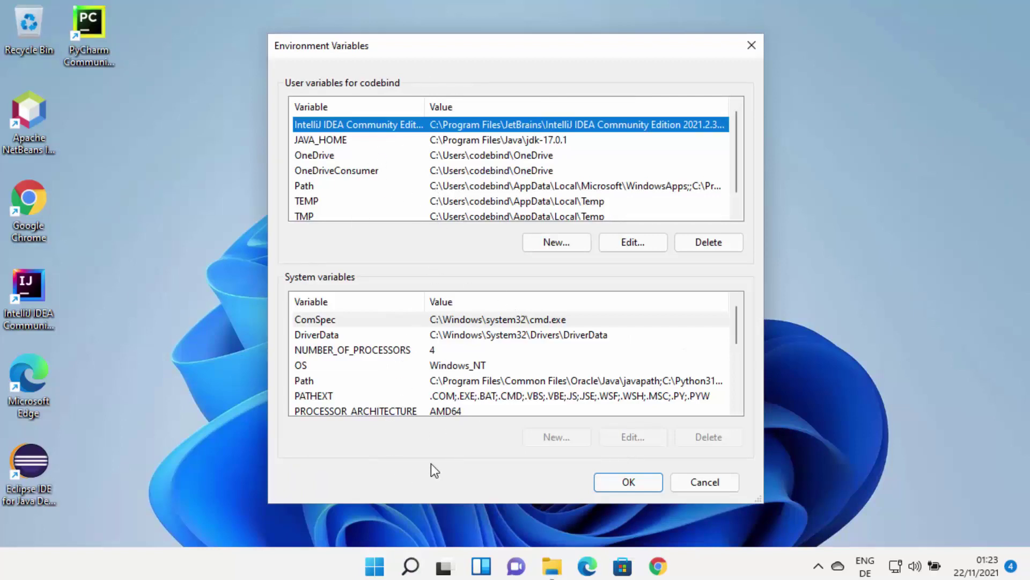
- Open Control Panel in Category view and go to the System page under System and Security
{"action": "left_click", "coordinate": [410, 569]}
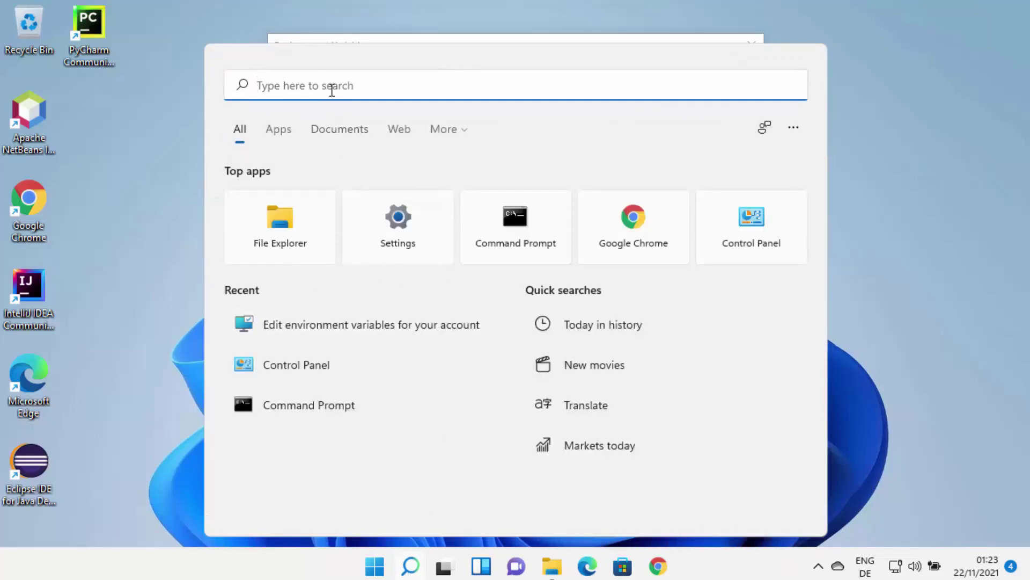
{"action": "type", "text": "con"}
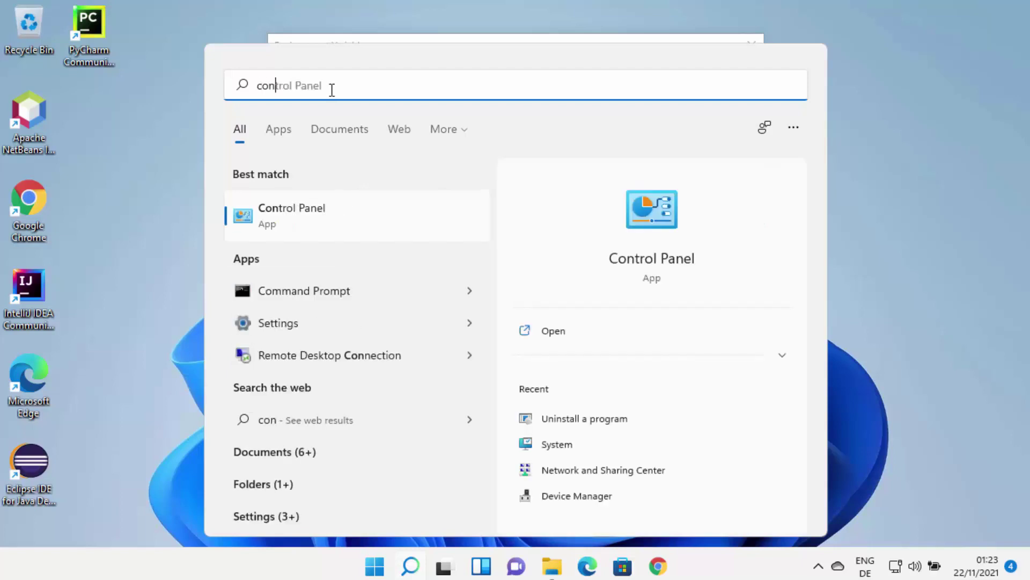
{"action": "key", "text": "Escape"}
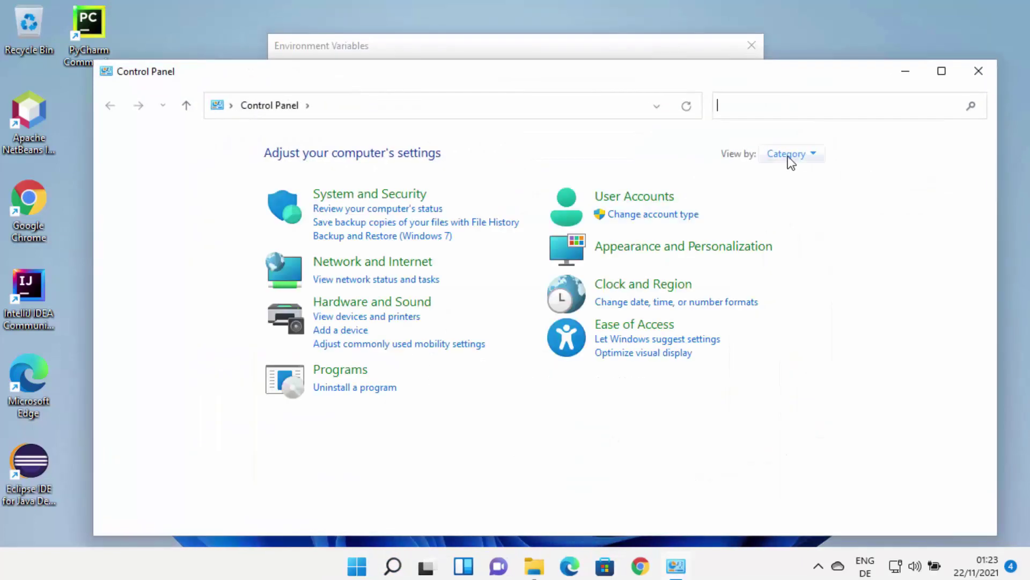
{"action": "left_click", "coordinate": [789, 157]}
{"action": "left_click", "coordinate": [794, 179]}
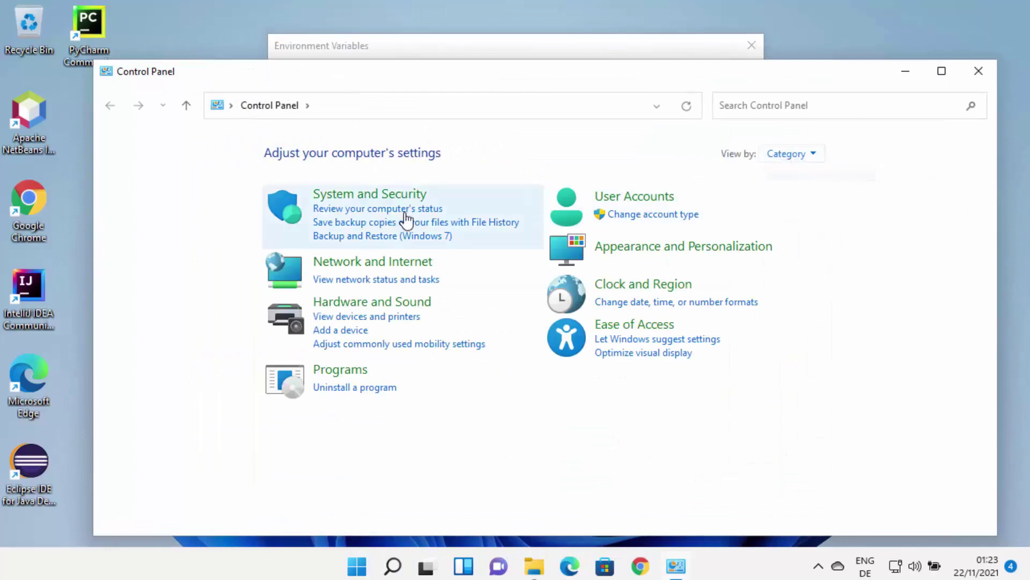
{"action": "left_click", "coordinate": [379, 198]}
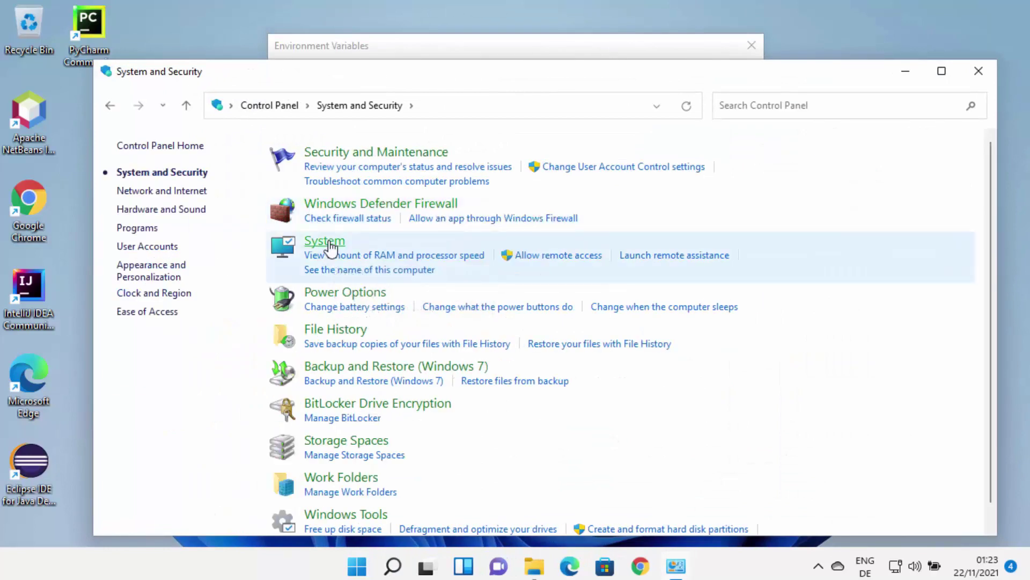
{"action": "left_click", "coordinate": [329, 244]}
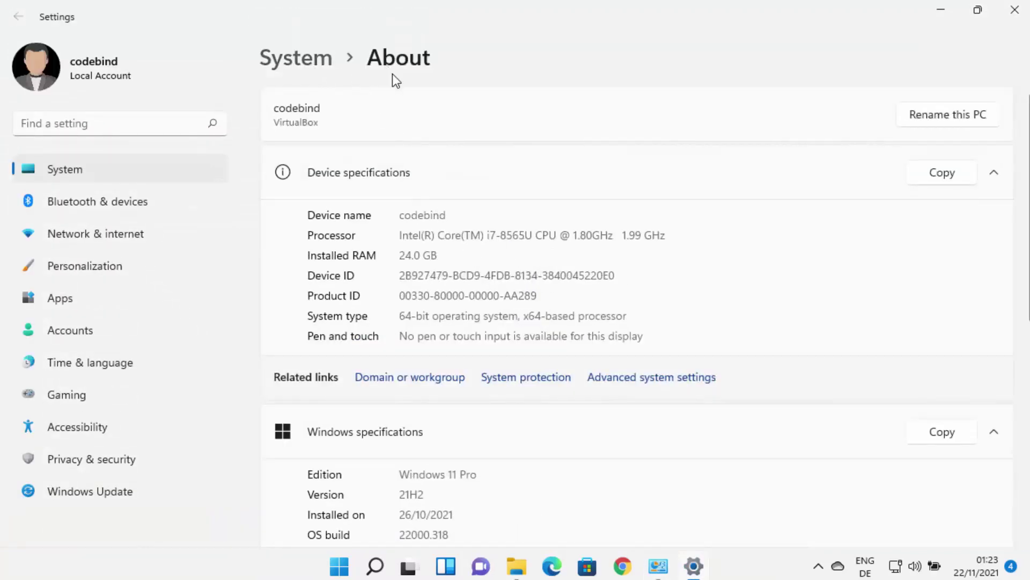
- Open Environment Variables from the advanced system settings and start a new entry in the system Path variable
{"action": "left_click", "coordinate": [637, 385]}
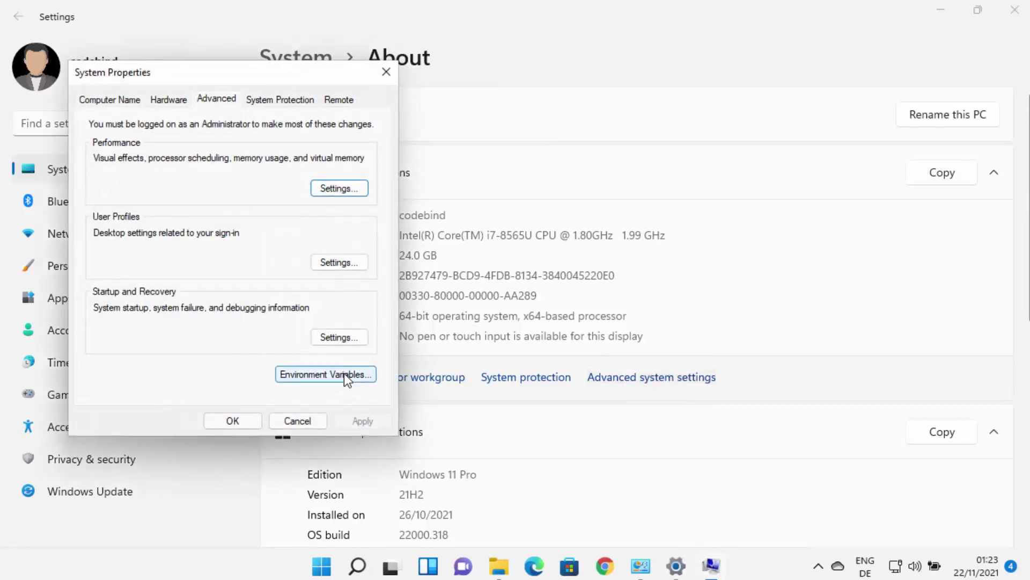
{"action": "left_click", "coordinate": [343, 374]}
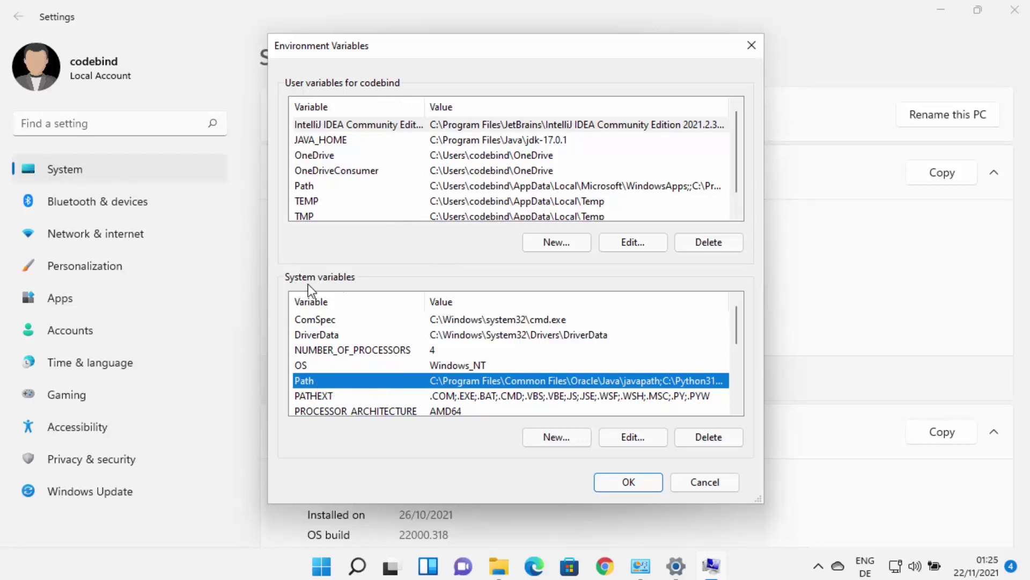
{"action": "left_click", "coordinate": [632, 437]}
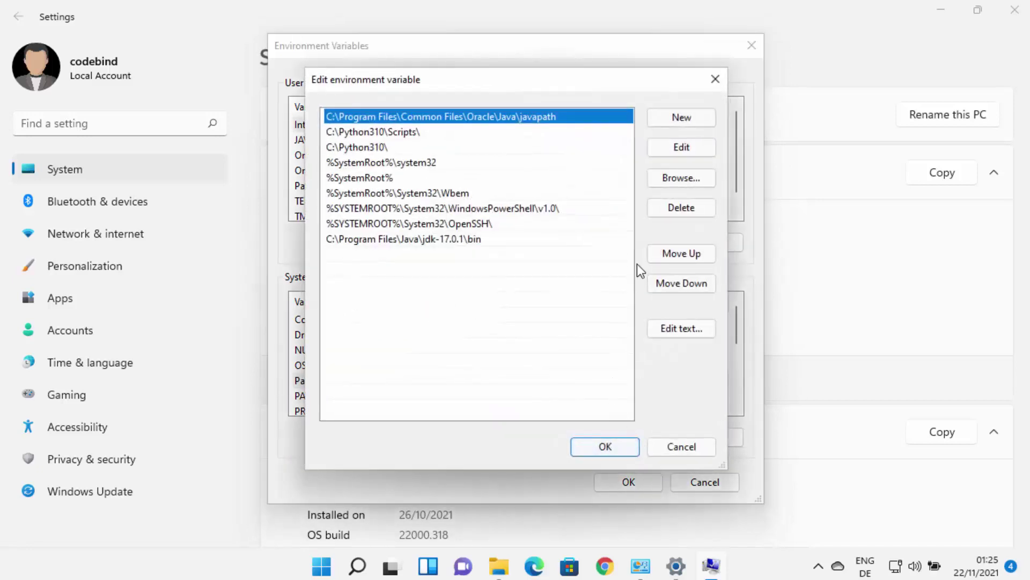
{"action": "left_click", "coordinate": [692, 117]}
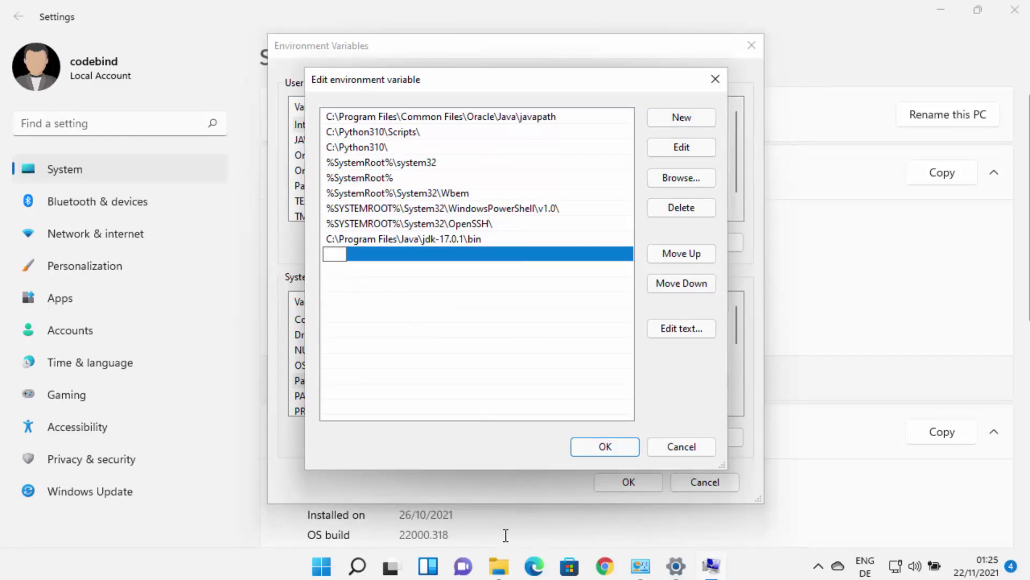
- Copy the full path of the mingw64\bin folder from File Explorer and minimize that window
{"action": "left_click", "coordinate": [499, 567]}
{"action": "left_click", "coordinate": [617, 136]}
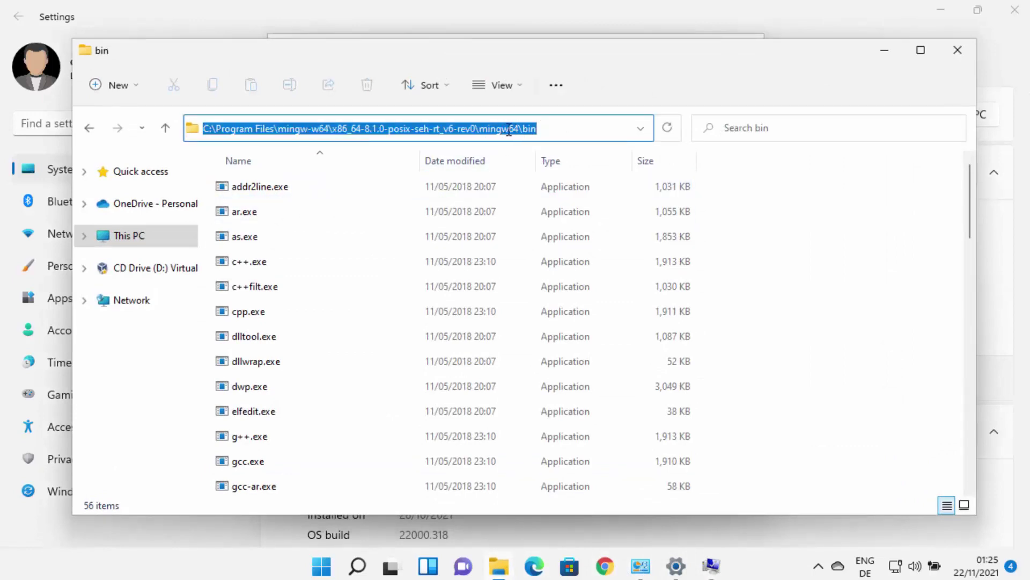
{"action": "left_click", "coordinate": [545, 129]}
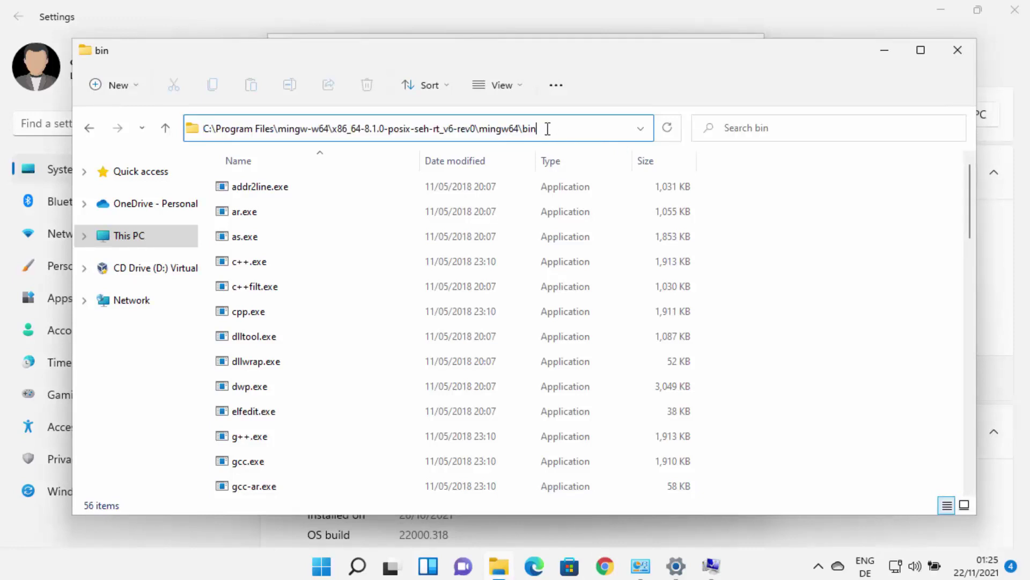
{"action": "key", "text": "ctrl+a"}
{"action": "left_click", "coordinate": [547, 129]}
{"action": "key", "text": "ctrl+a"}
{"action": "key", "text": "ctrl+c"}
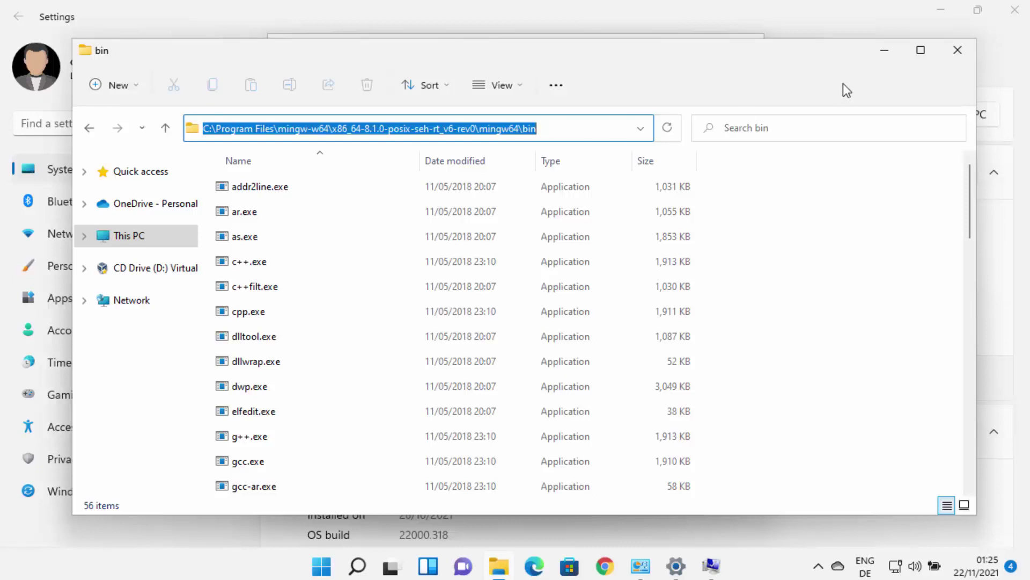
{"action": "left_click", "coordinate": [883, 56]}
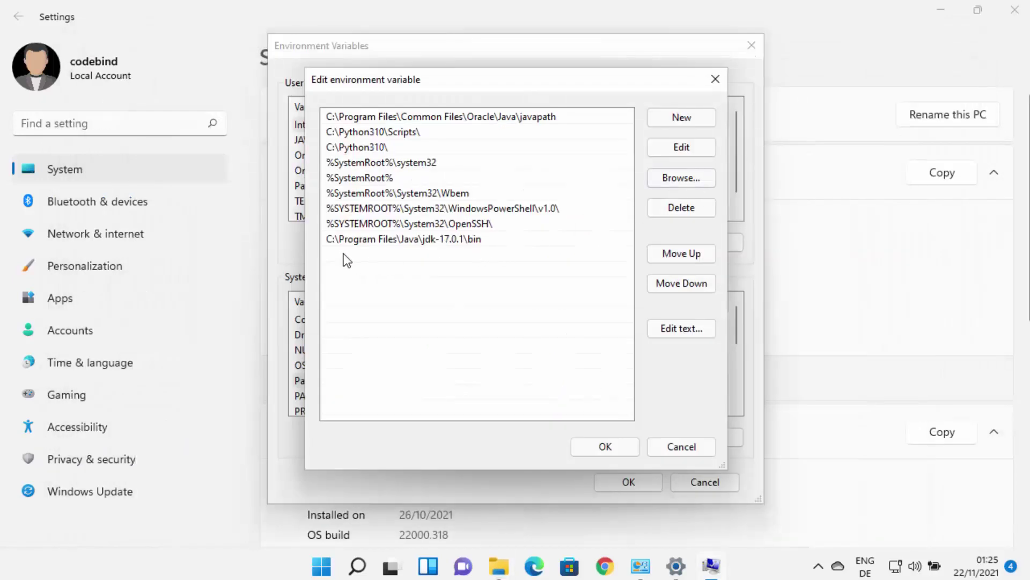
- Add the copied mingw64\bin path as a new entry in the system Path variable and confirm all open dialogs
{"action": "left_click", "coordinate": [695, 119]}
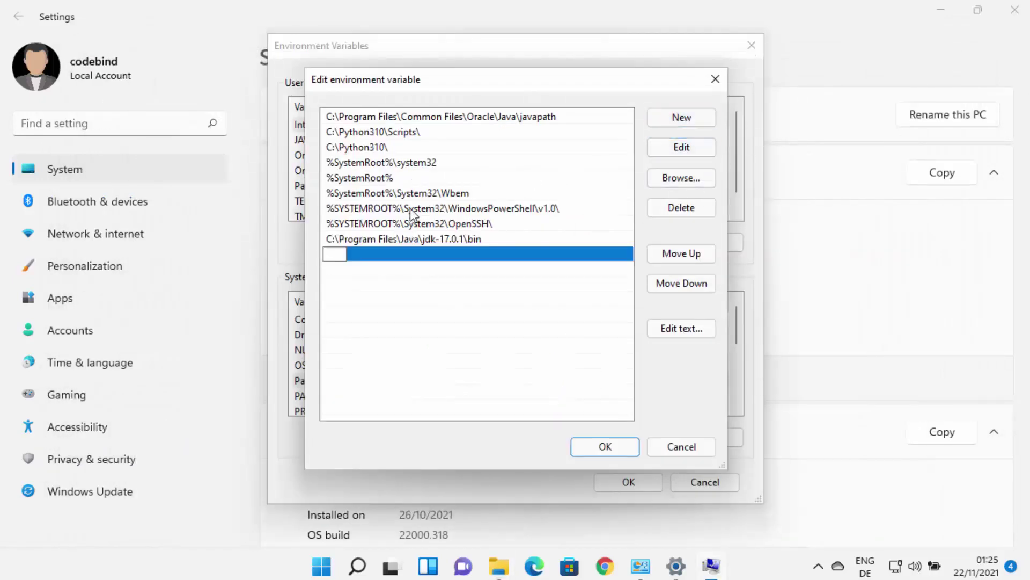
{"action": "key", "text": "ctrl+v"}
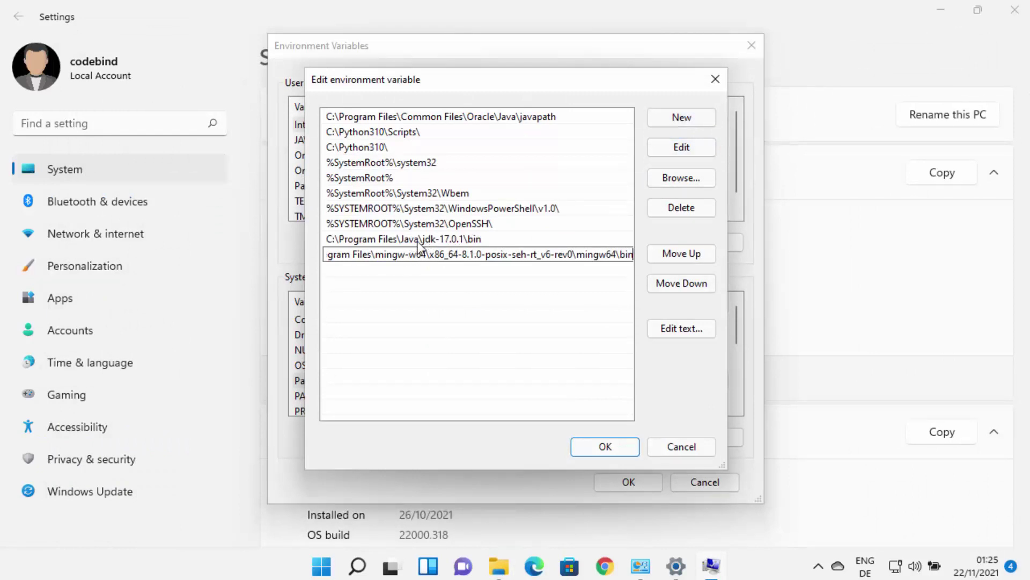
{"action": "left_click", "coordinate": [607, 385]}
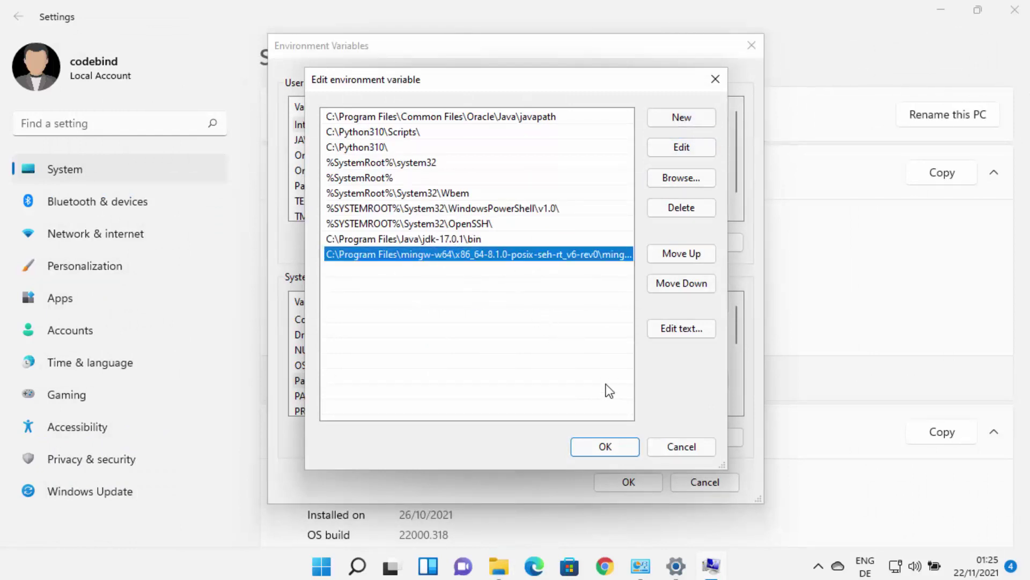
{"action": "left_click", "coordinate": [607, 450]}
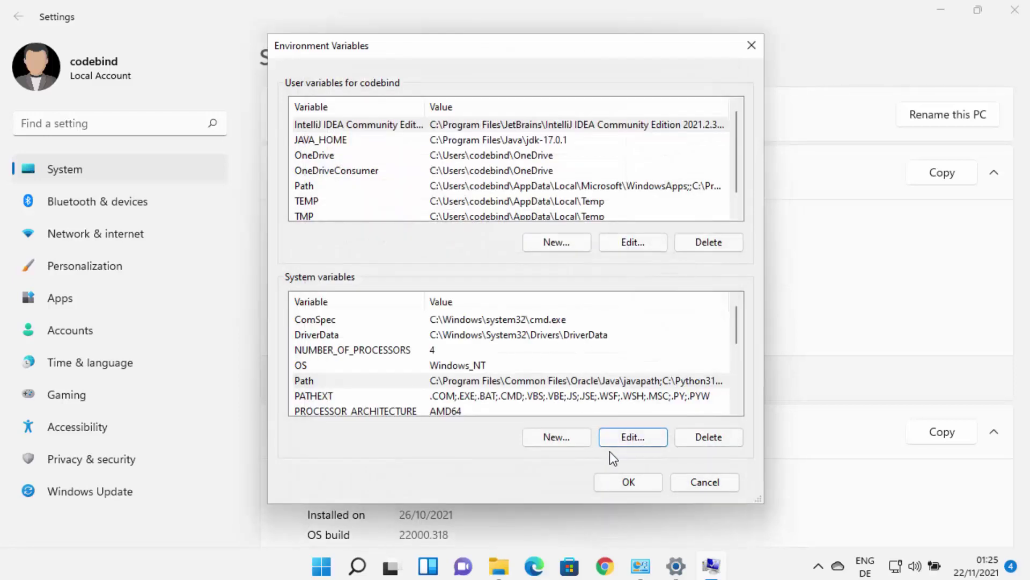
{"action": "left_click", "coordinate": [629, 482]}
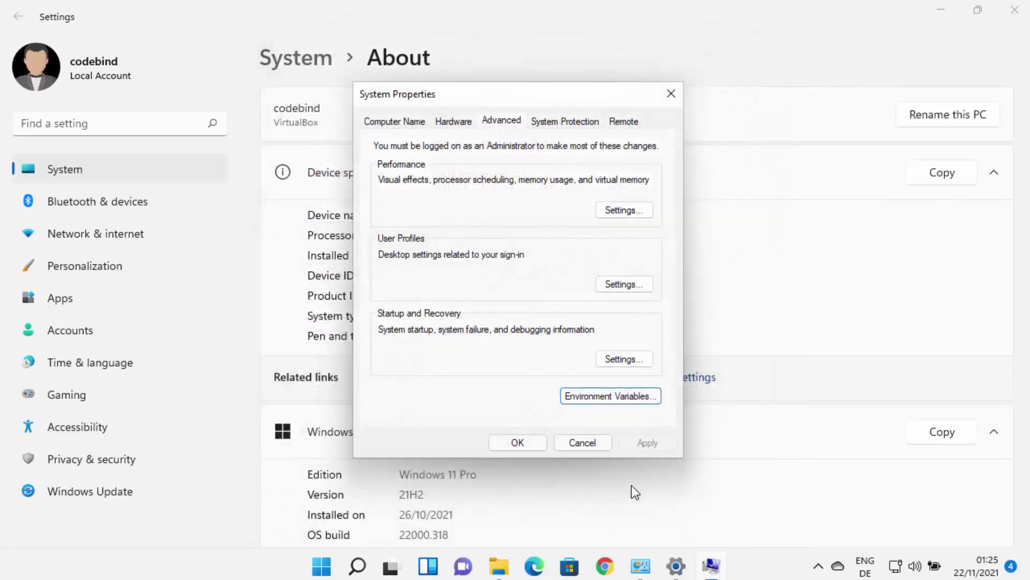
{"action": "left_click", "coordinate": [523, 446]}
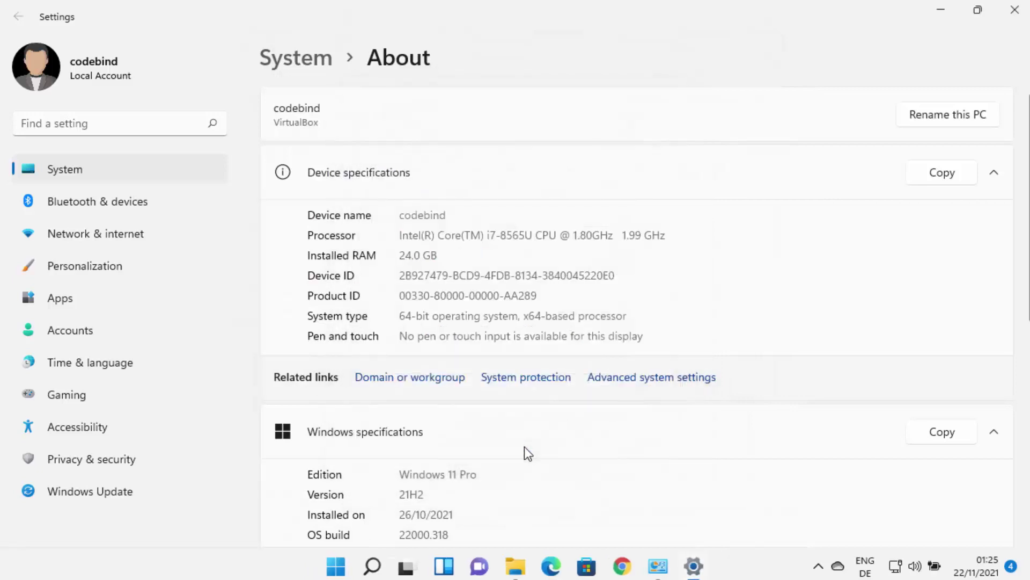
- Close the Settings and Control Panel windows and open a maximized Command Prompt window
{"action": "left_click", "coordinate": [1014, 11]}
{"action": "left_click", "coordinate": [979, 71]}
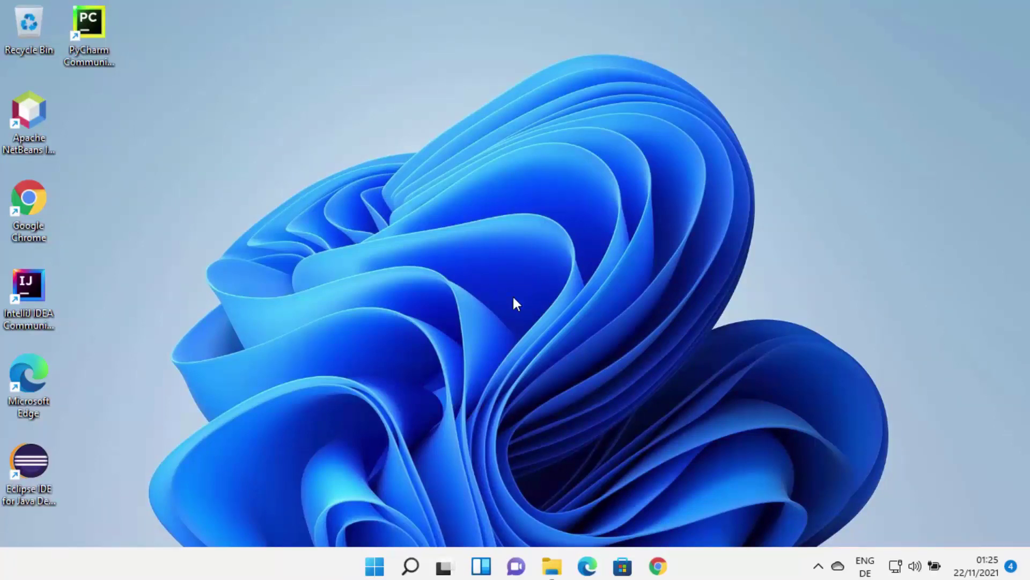
{"action": "left_click", "coordinate": [410, 565]}
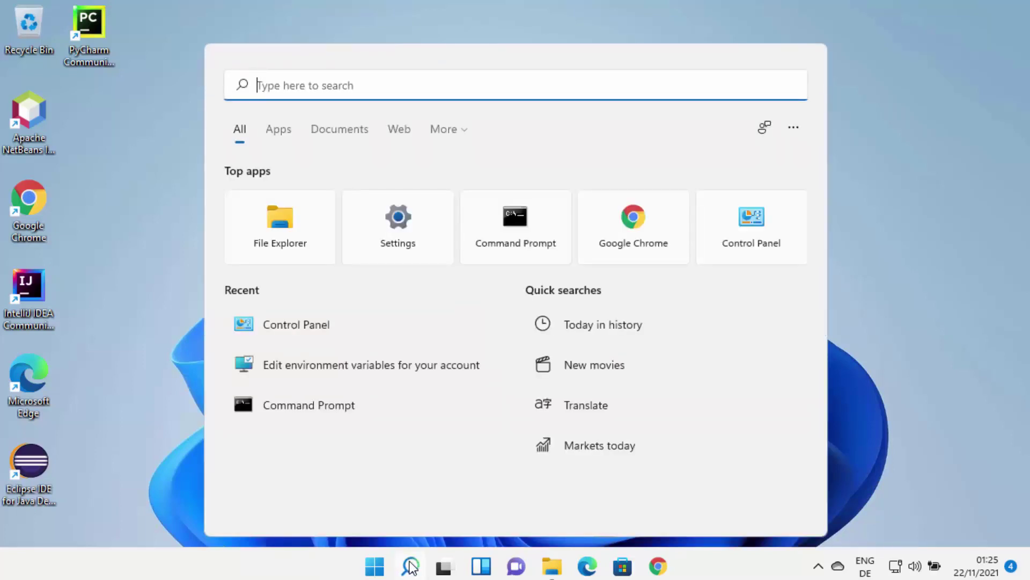
{"action": "type", "text": "cmd"}
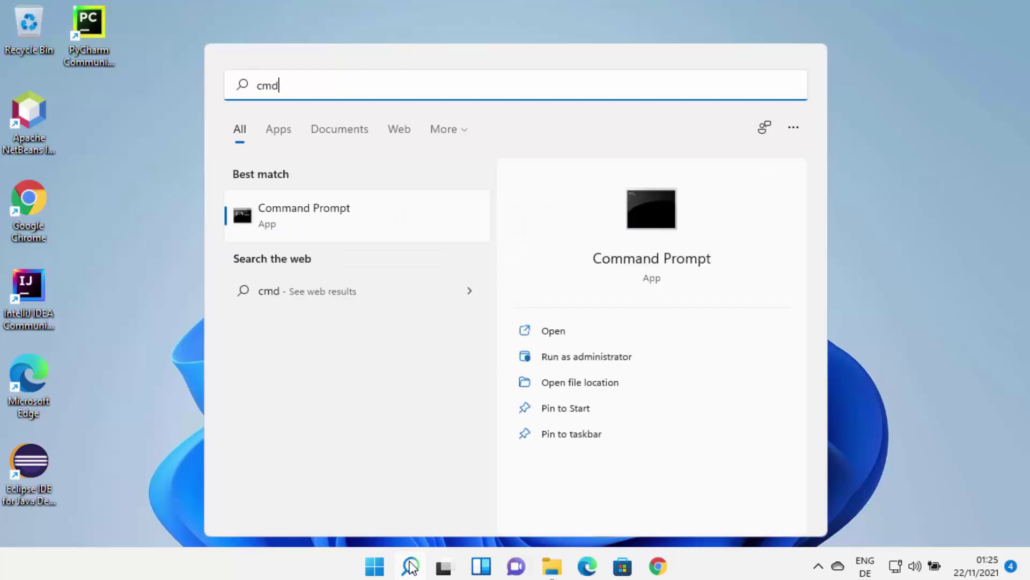
{"action": "left_click", "coordinate": [296, 220]}
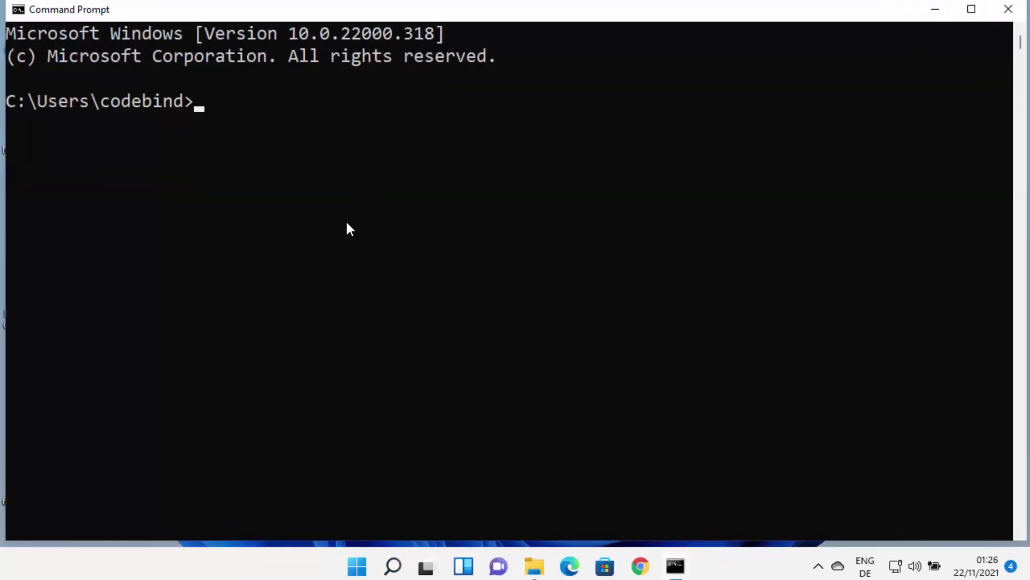
{"action": "left_click", "coordinate": [973, 9]}
- Check the installed C compiler by running gcc --version in Command Prompt
{"action": "left_click", "coordinate": [402, 116]}
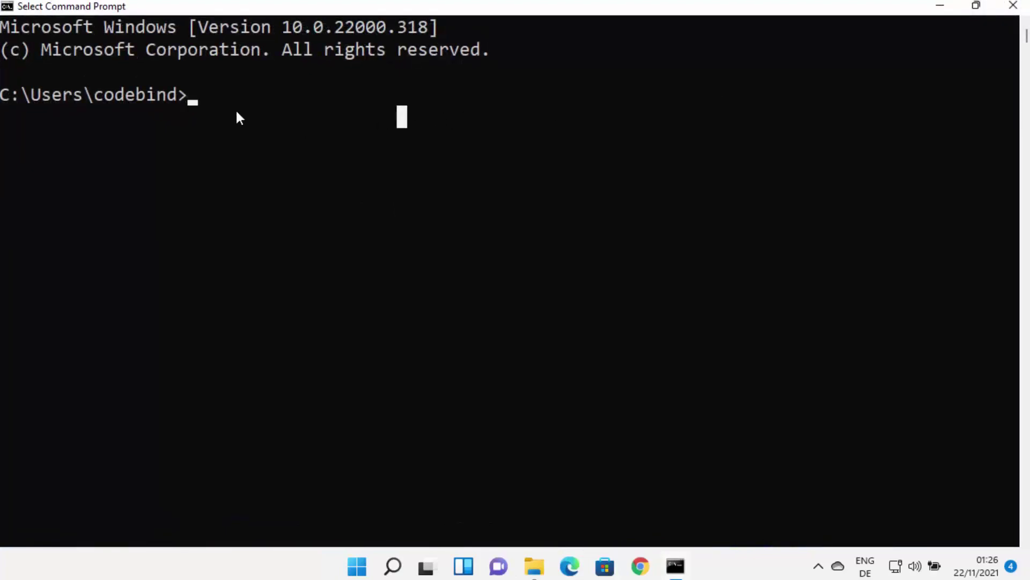
{"action": "type", "text": "g"}
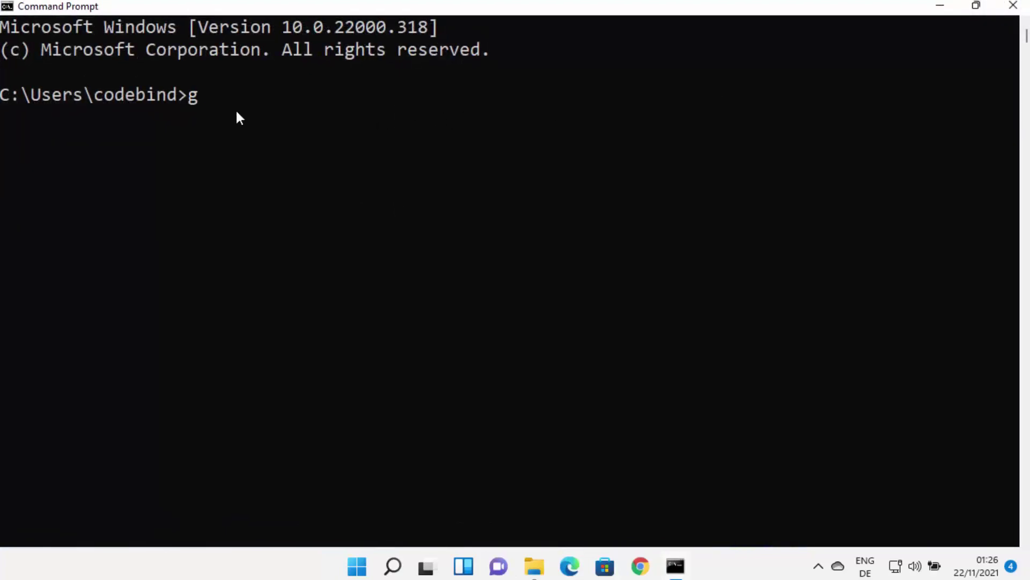
{"action": "type", "text": "cc --version"}
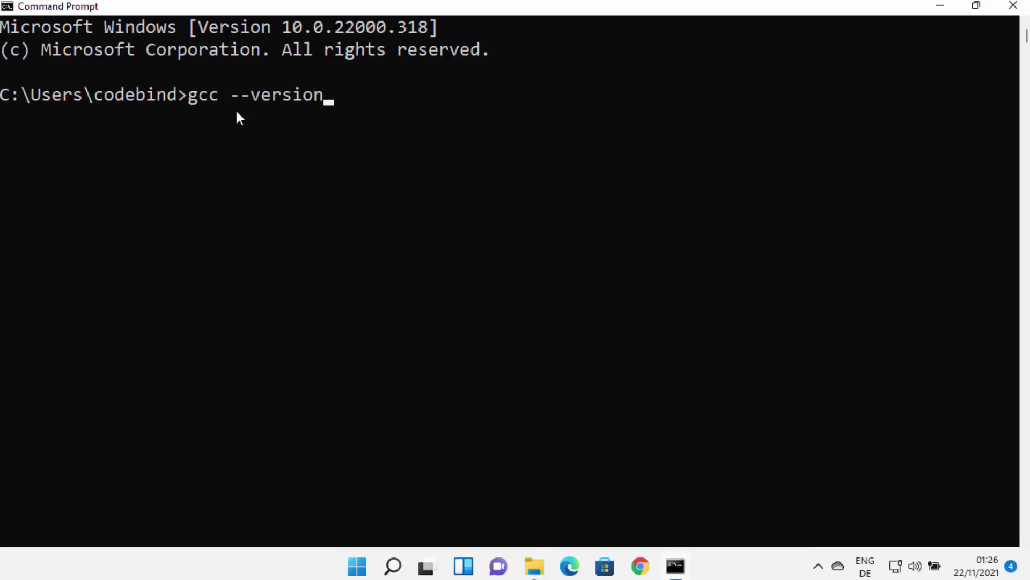
{"action": "key", "text": "Return"}
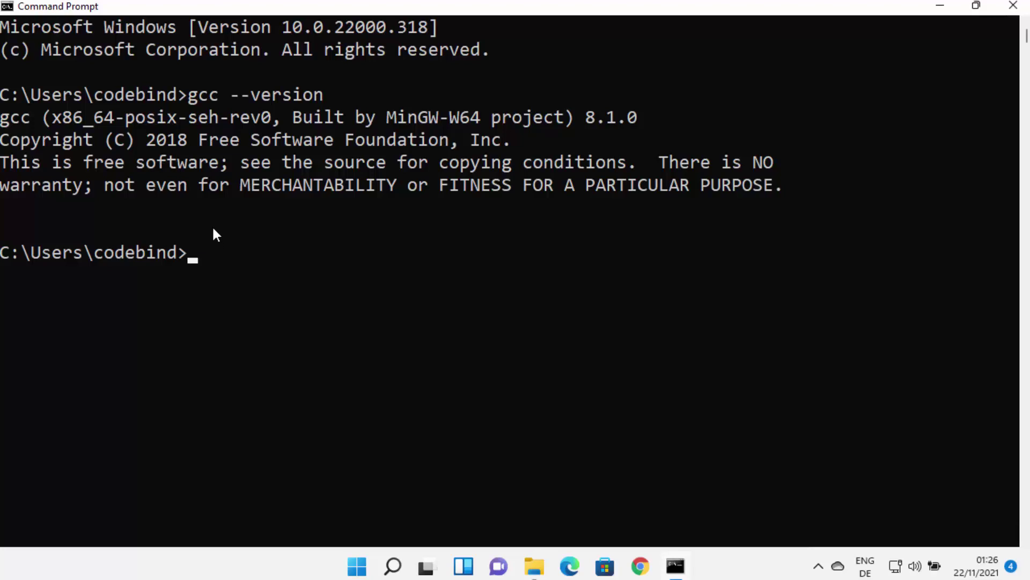
- Edit the recalled gcc command into g++ --version and run it to check the C++ compiler
{"action": "key", "text": "Up"}
{"action": "key", "text": "Left"}
{"action": "key", "text": "Left"}
{"action": "key", "text": "Left"}
{"action": "key", "text": "Left"}
{"action": "key", "text": "Left"}
{"action": "key", "text": "Left"}
{"action": "key", "text": "Left"}
{"action": "key", "text": "Left"}
{"action": "key", "text": "Left"}
{"action": "key", "text": "Left"}
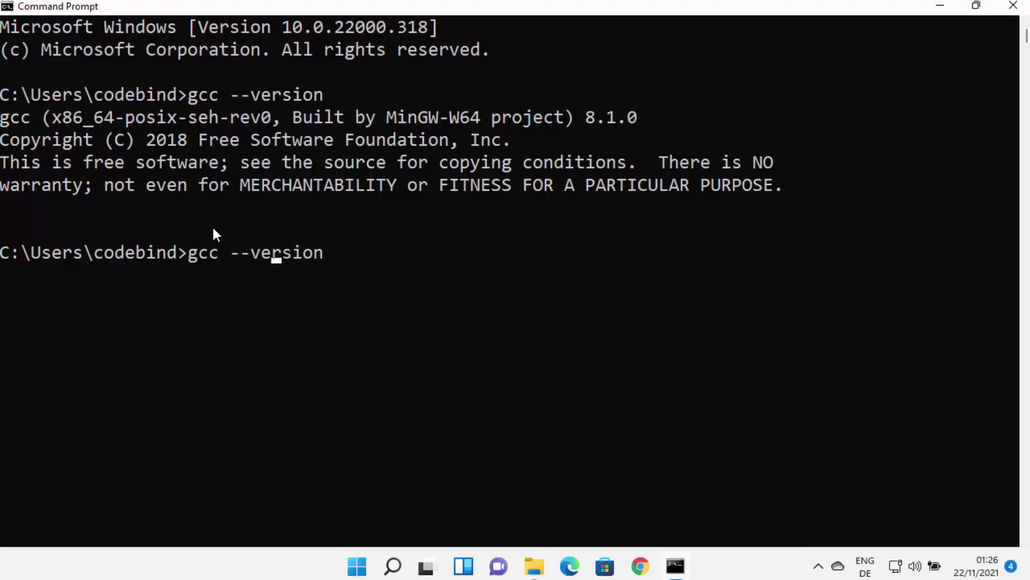
{"action": "key", "text": "BackSpace"}
{"action": "key", "text": "BackSpace"}
{"action": "type", "text": "++"}
{"action": "key", "text": "Return"}
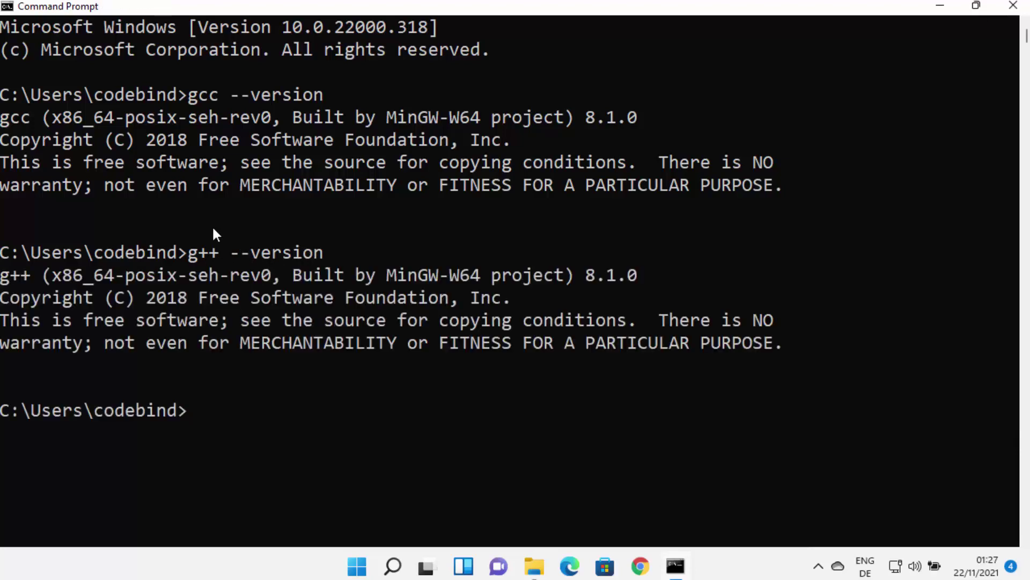
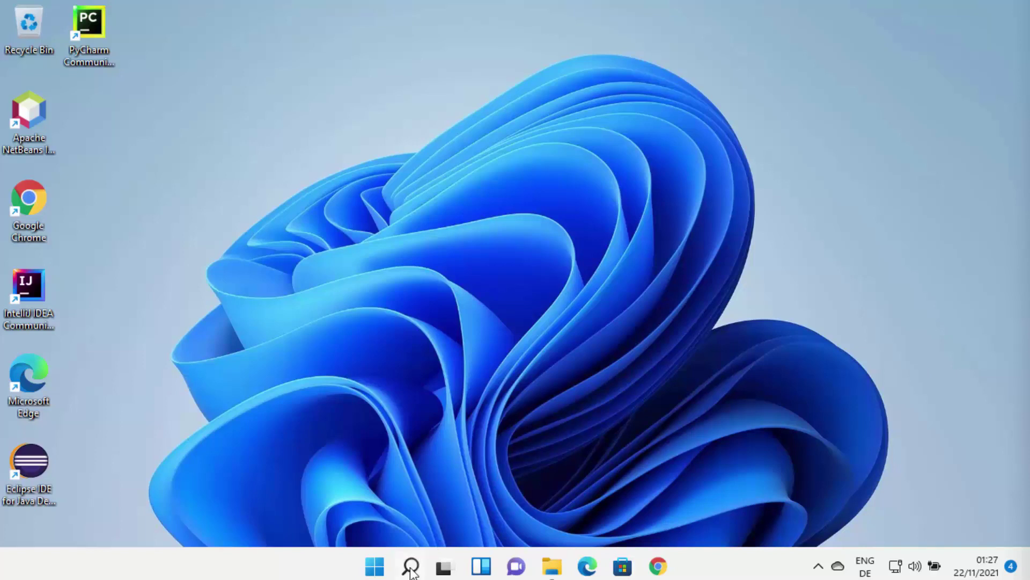
- Switch to File Explorer and create a text document named Hello.txt in the CPrograms folder inside Documents
{"action": "left_click", "coordinate": [552, 566]}
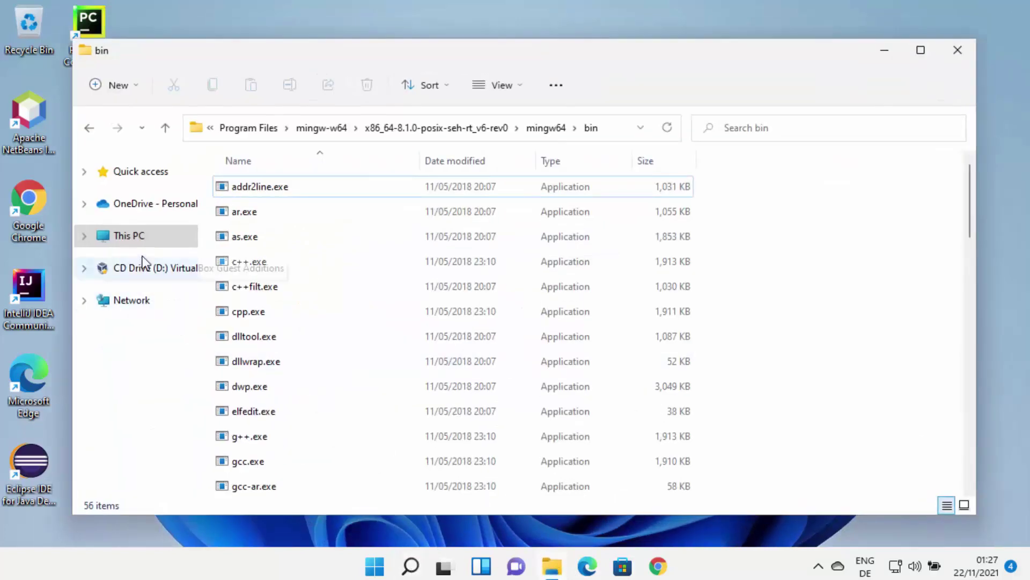
{"action": "left_click", "coordinate": [85, 237]}
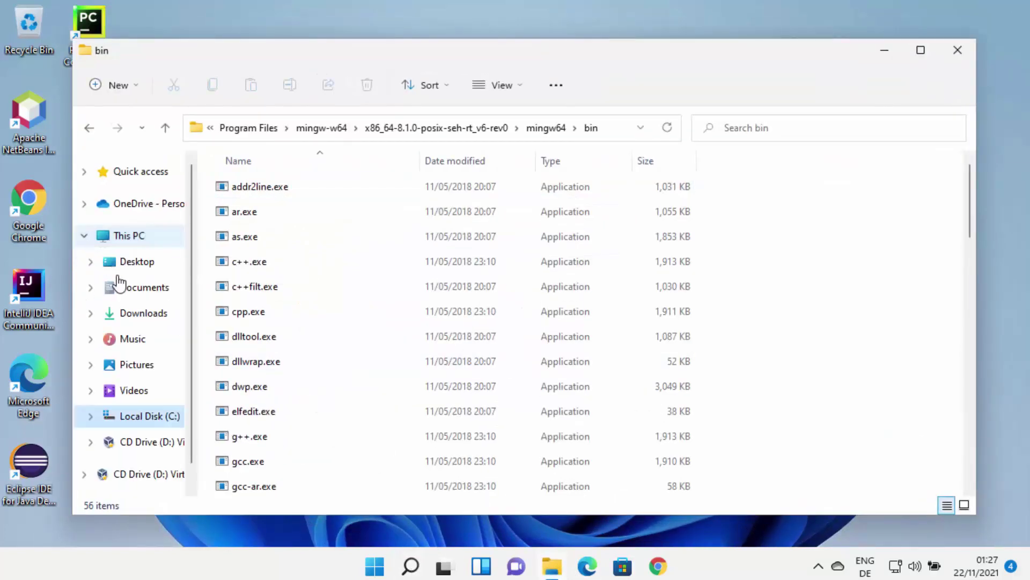
{"action": "left_click", "coordinate": [131, 289]}
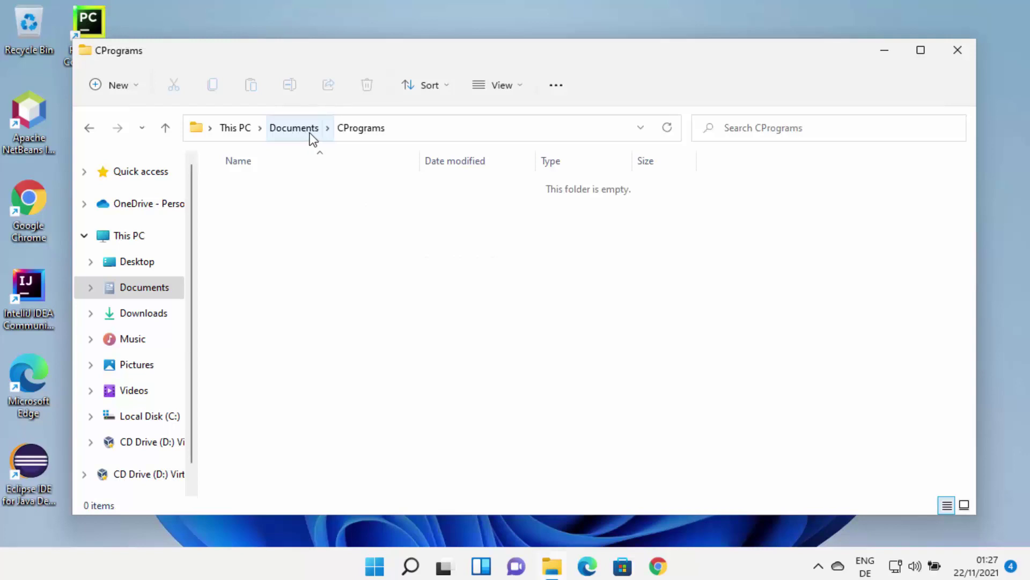
{"action": "right_click", "coordinate": [294, 235]}
{"action": "mouse_move", "coordinate": [336, 244]}
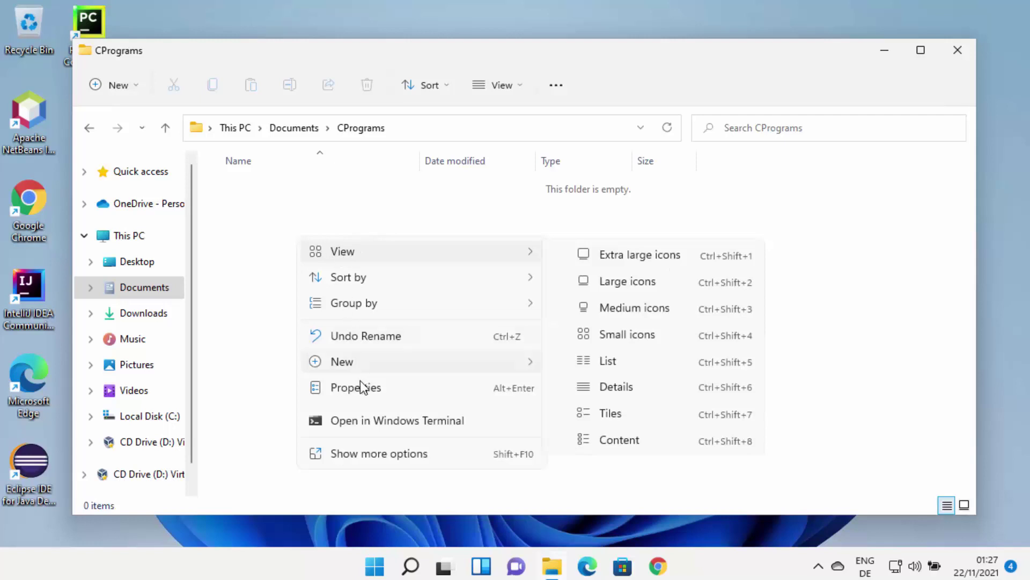
{"action": "mouse_move", "coordinate": [504, 365]}
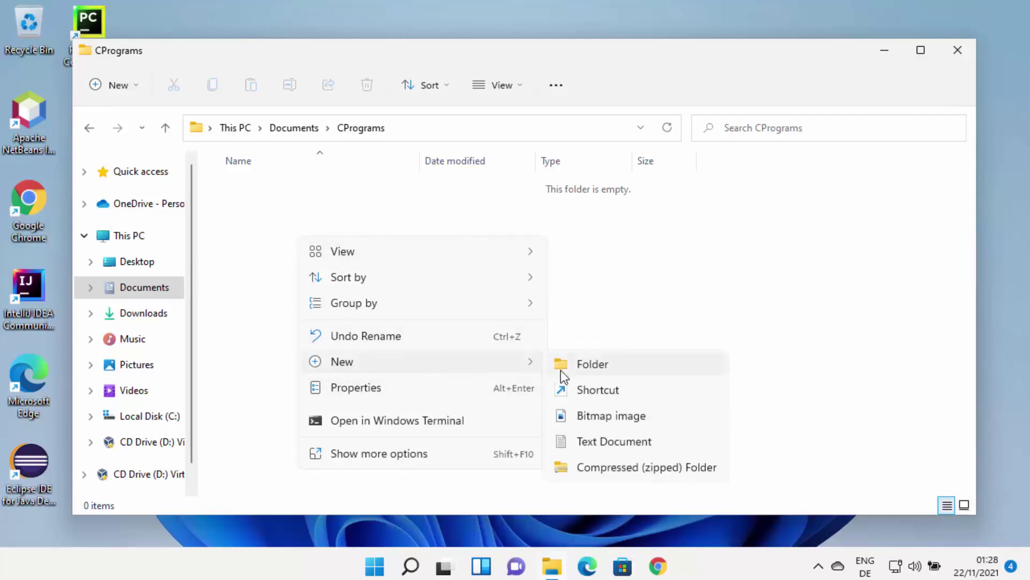
{"action": "left_click", "coordinate": [591, 440]}
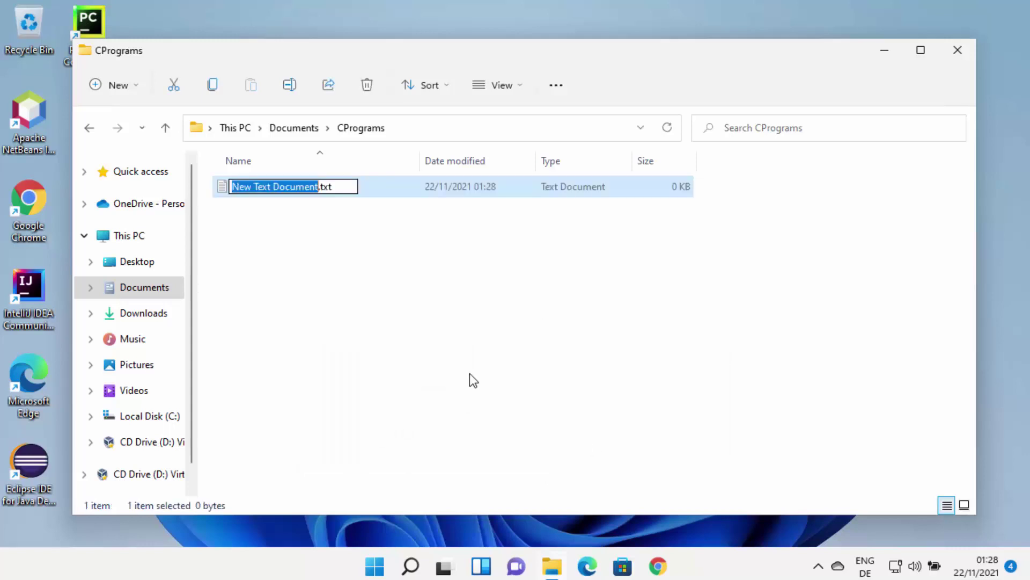
{"action": "type", "text": "Hello"}
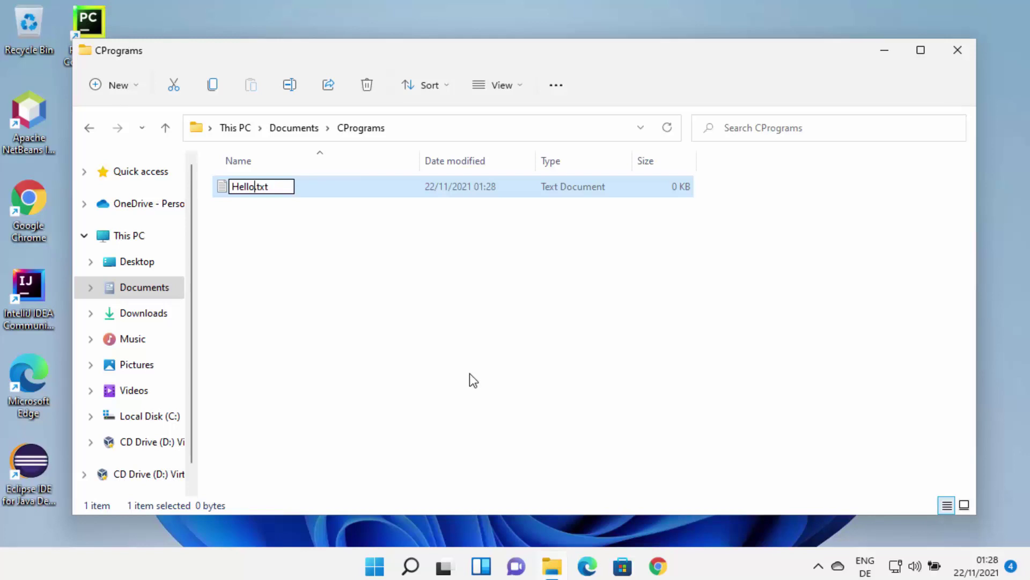
{"action": "key", "text": "Return"}
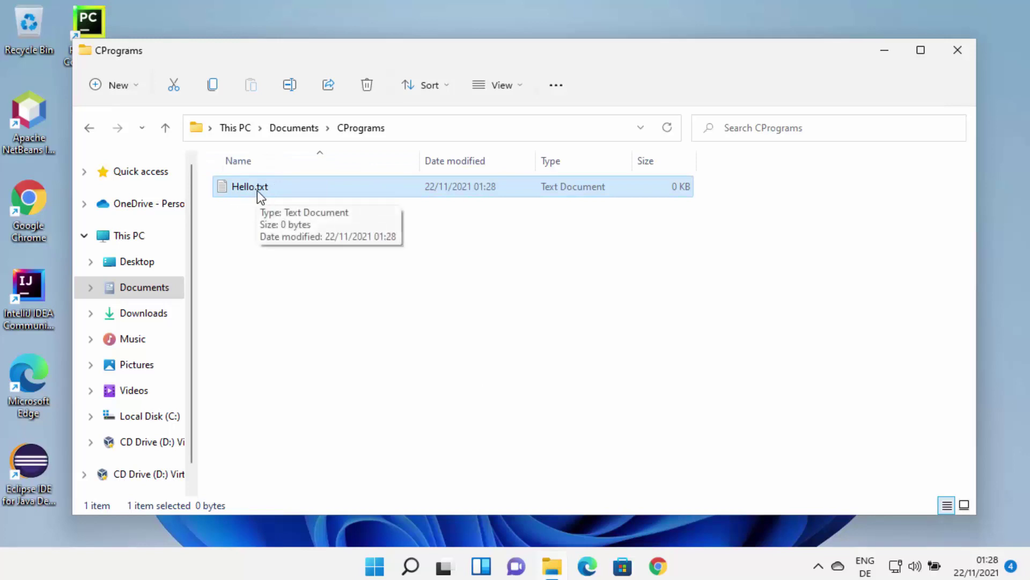
- Check the File name extensions display option and rename Hello.txt to Hello.c, accepting the extension change
{"action": "left_click", "coordinate": [514, 84]}
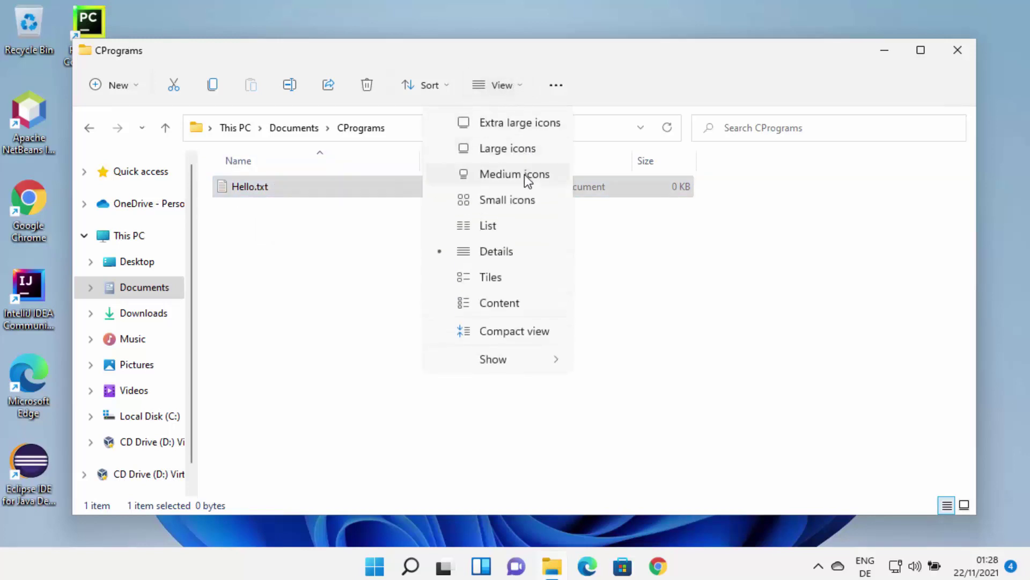
{"action": "mouse_move", "coordinate": [518, 359]}
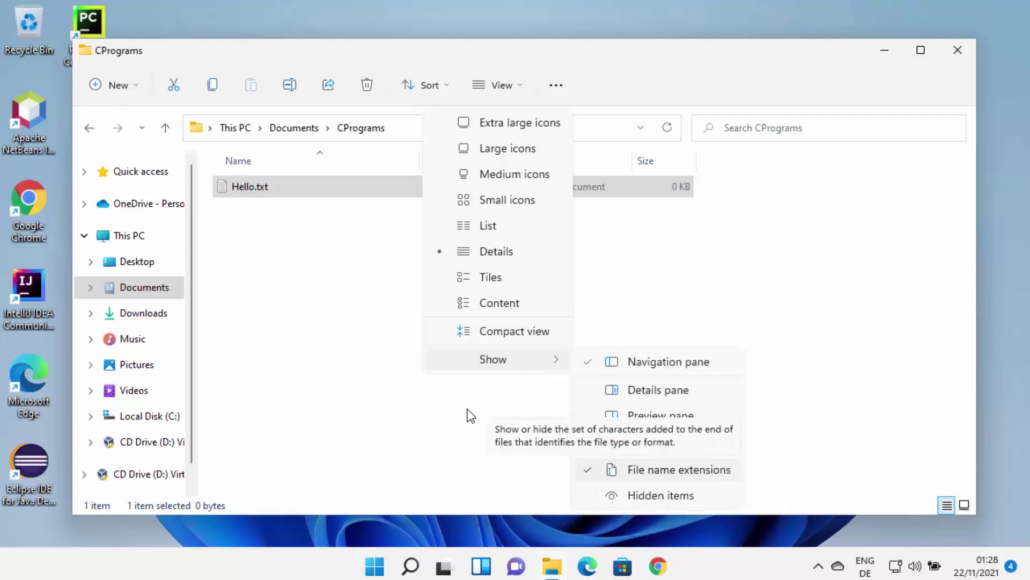
{"action": "left_click", "coordinate": [324, 276]}
{"action": "left_click", "coordinate": [324, 276]}
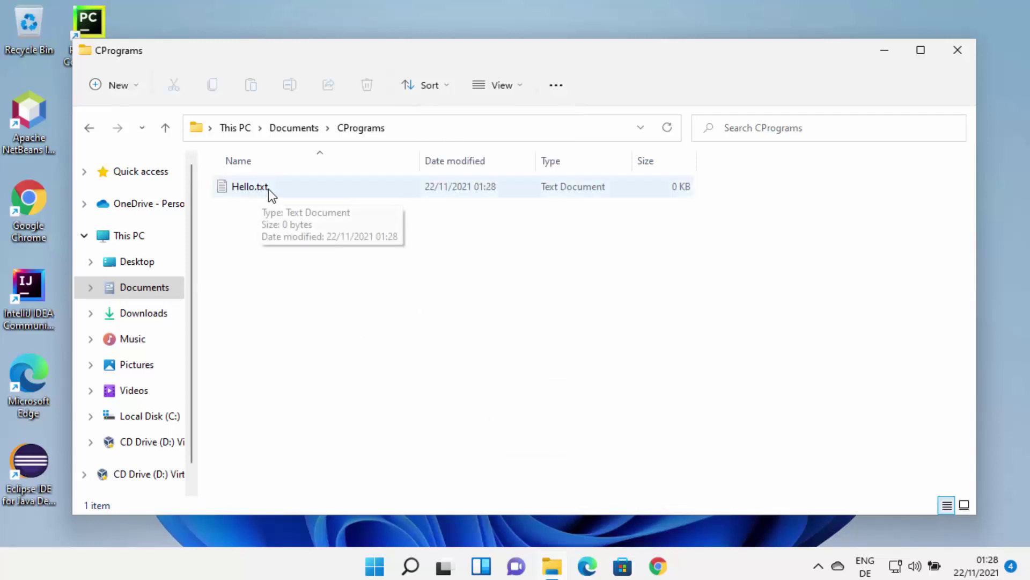
{"action": "left_click", "coordinate": [265, 188]}
{"action": "right_click", "coordinate": [265, 187]}
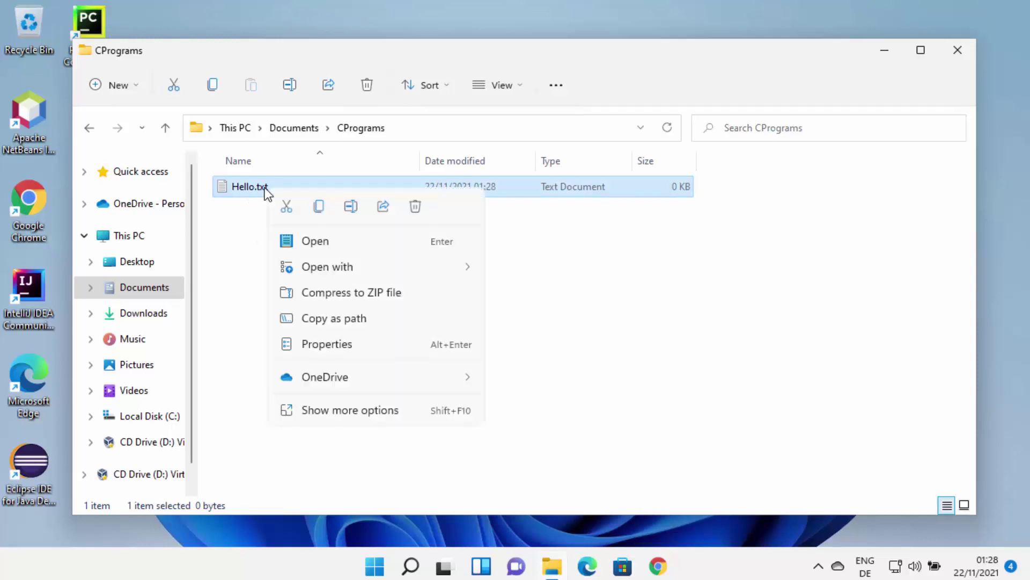
{"action": "left_click", "coordinate": [351, 206]}
{"action": "left_click", "coordinate": [293, 187]}
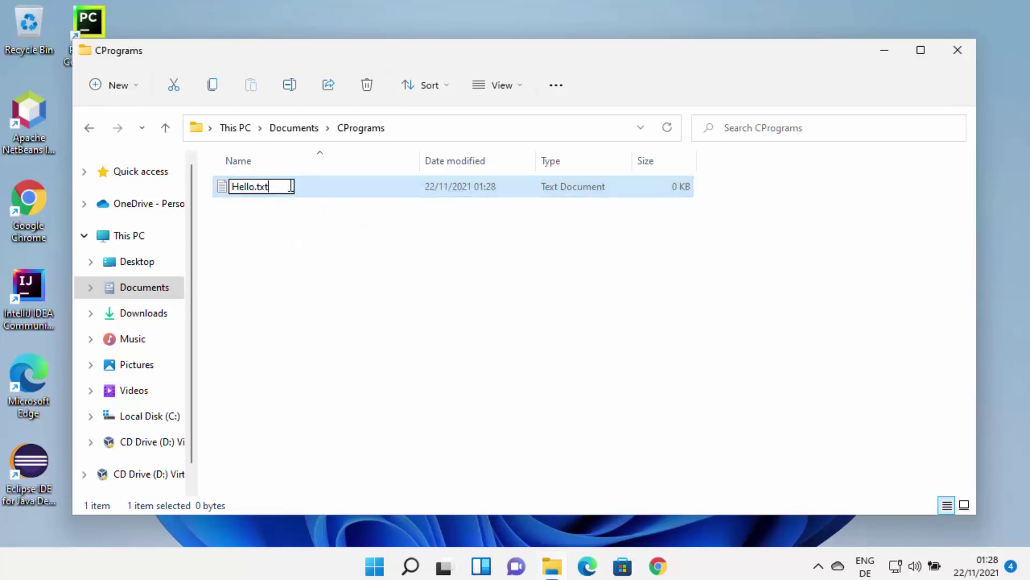
{"action": "key", "text": "BackSpace"}
{"action": "key", "text": "BackSpace"}
{"action": "key", "text": "BackSpace"}
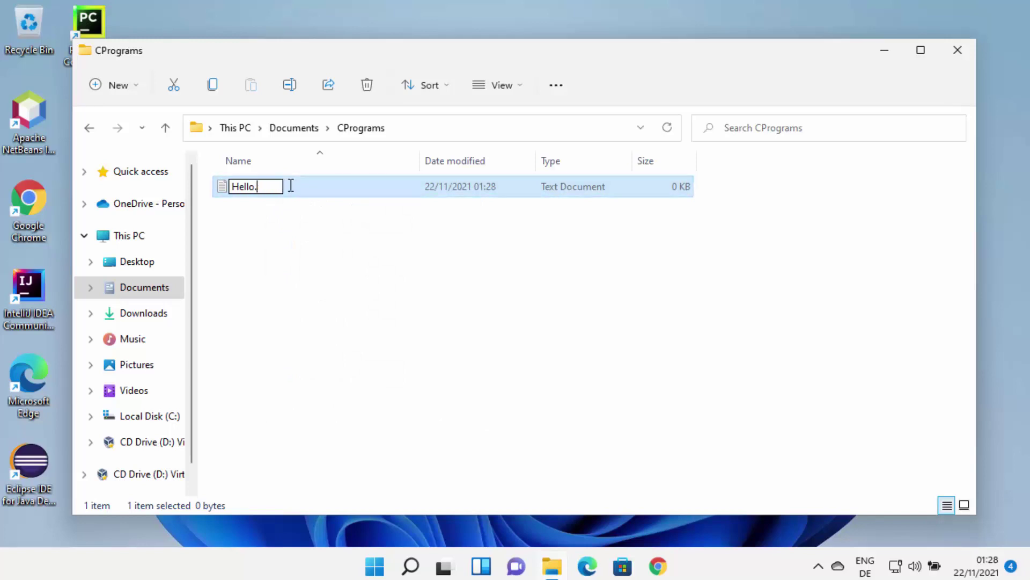
{"action": "type", "text": "c"}
{"action": "key", "text": "Return"}
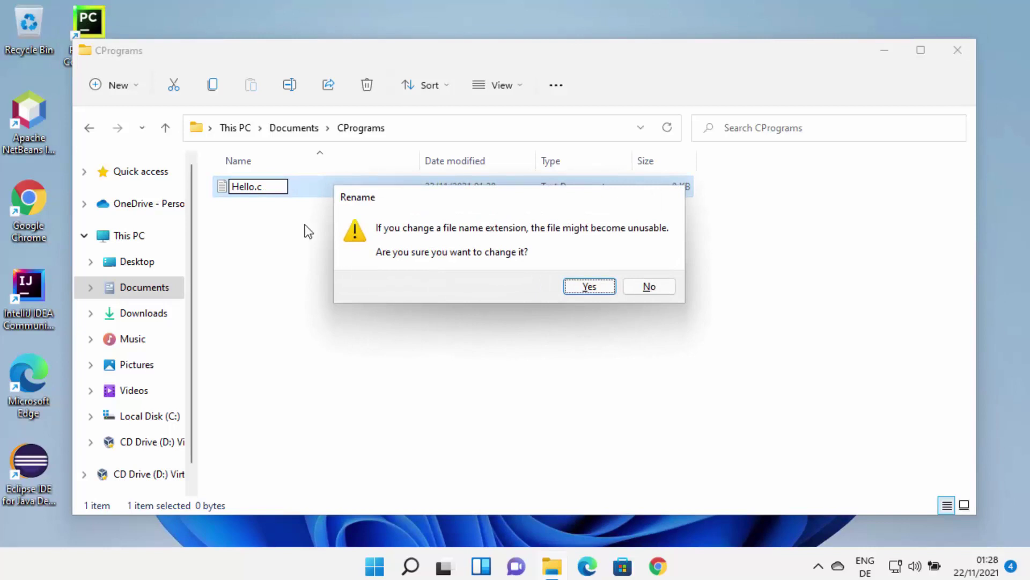
{"action": "left_click", "coordinate": [580, 291]}
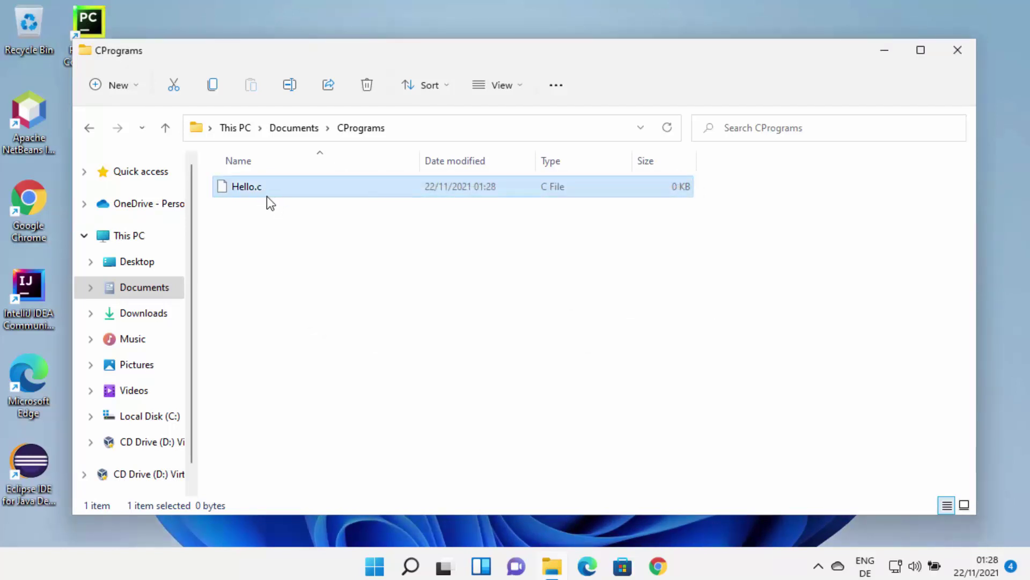
- Copy the CPrograms folder's full path and change to that directory with cd in a new Command Prompt
{"action": "left_click", "coordinate": [336, 276]}
{"action": "left_click", "coordinate": [451, 130]}
{"action": "key", "text": "ctrl+c"}
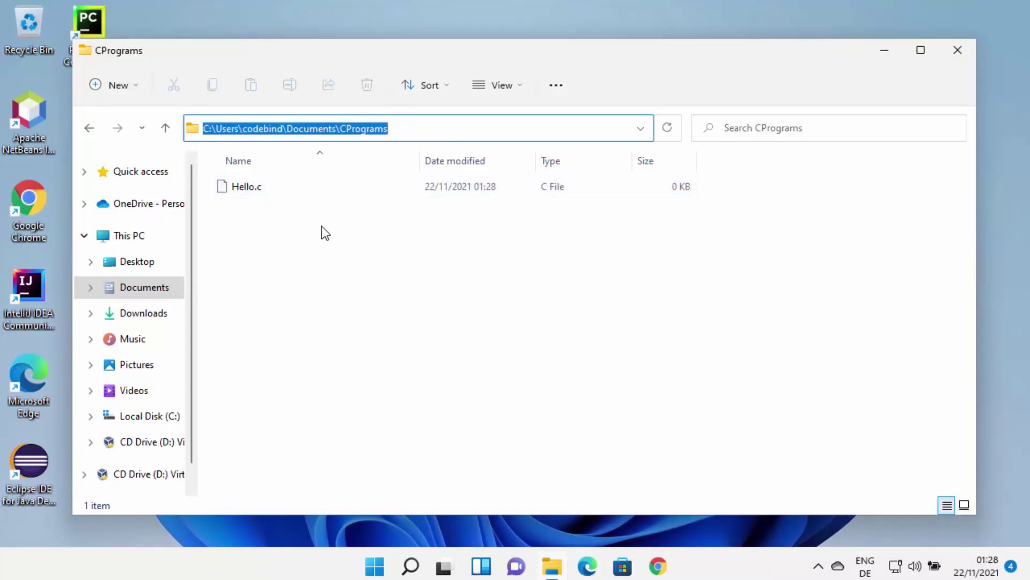
{"action": "left_click", "coordinate": [416, 562]}
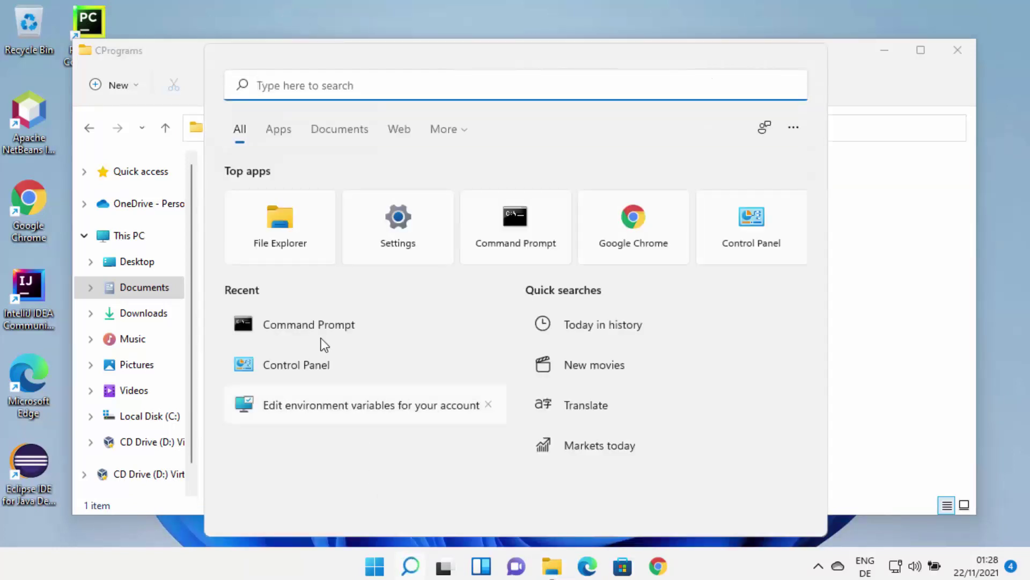
{"action": "left_click", "coordinate": [320, 339]}
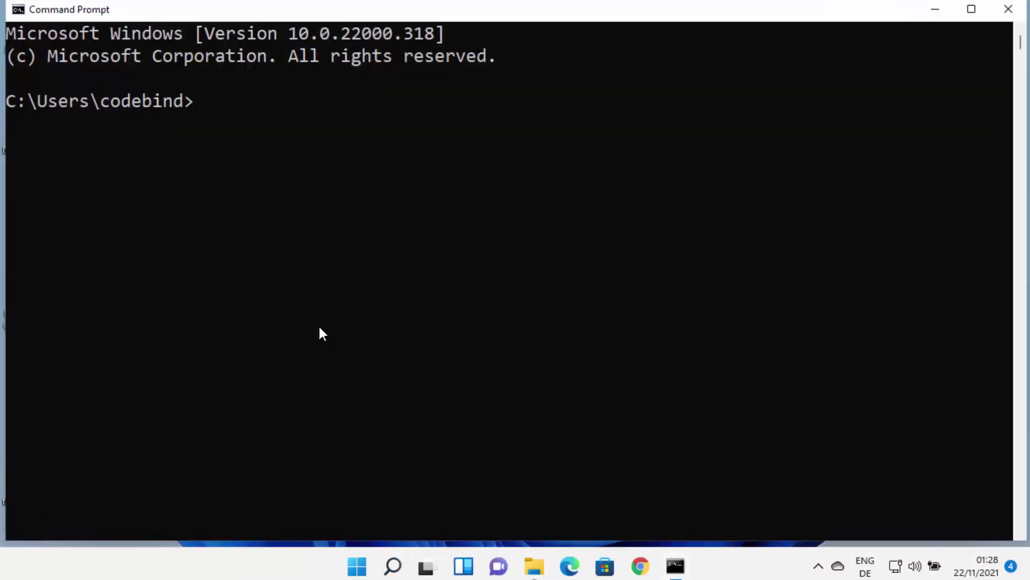
{"action": "type", "text": "cd"}
{"action": "key", "text": "ctrl+v"}
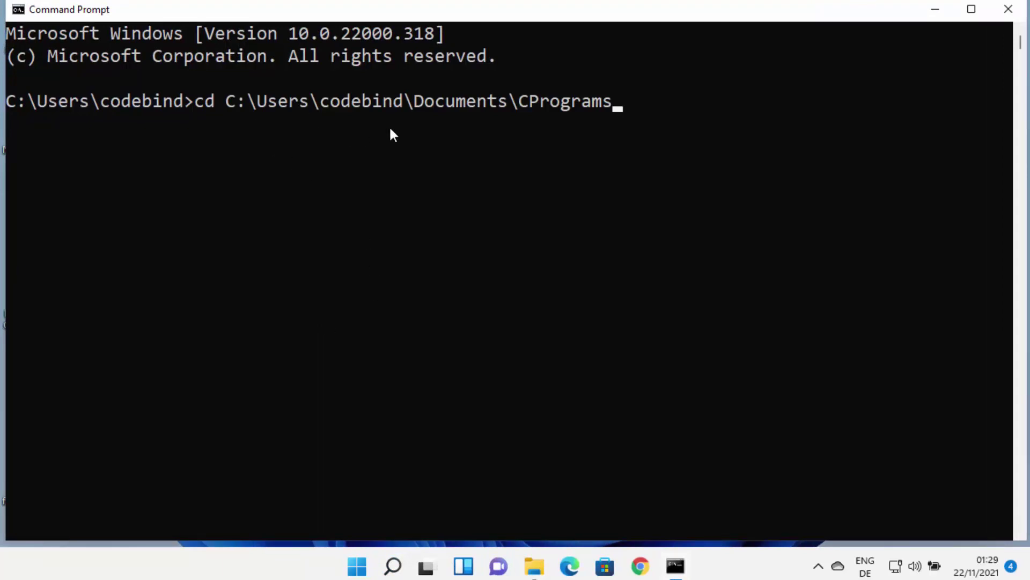
{"action": "key", "text": "Return"}
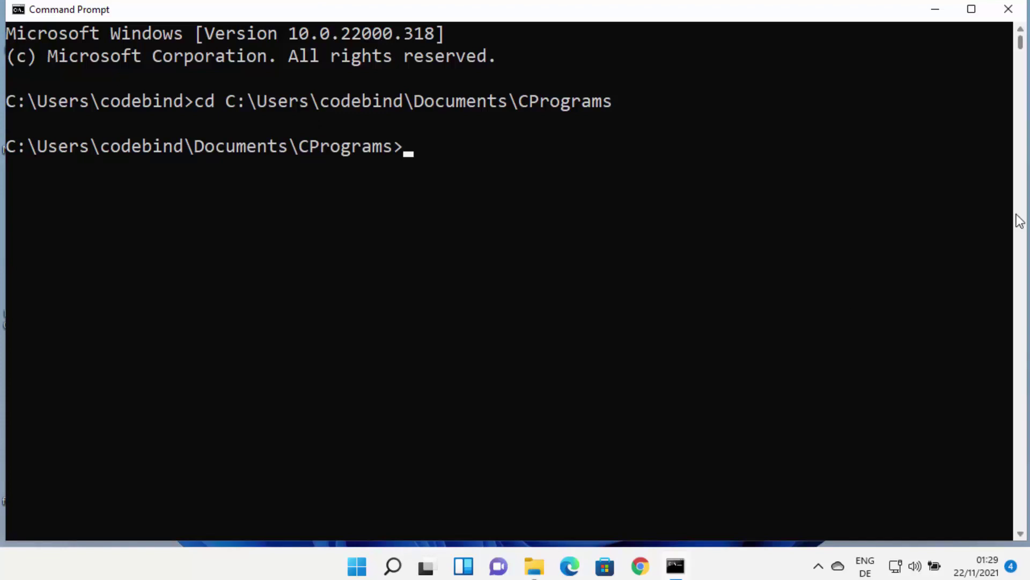
- Return to the CPrograms folder and open Hello.c with Notepad, using it always for .c files
{"action": "left_click", "coordinate": [935, 9]}
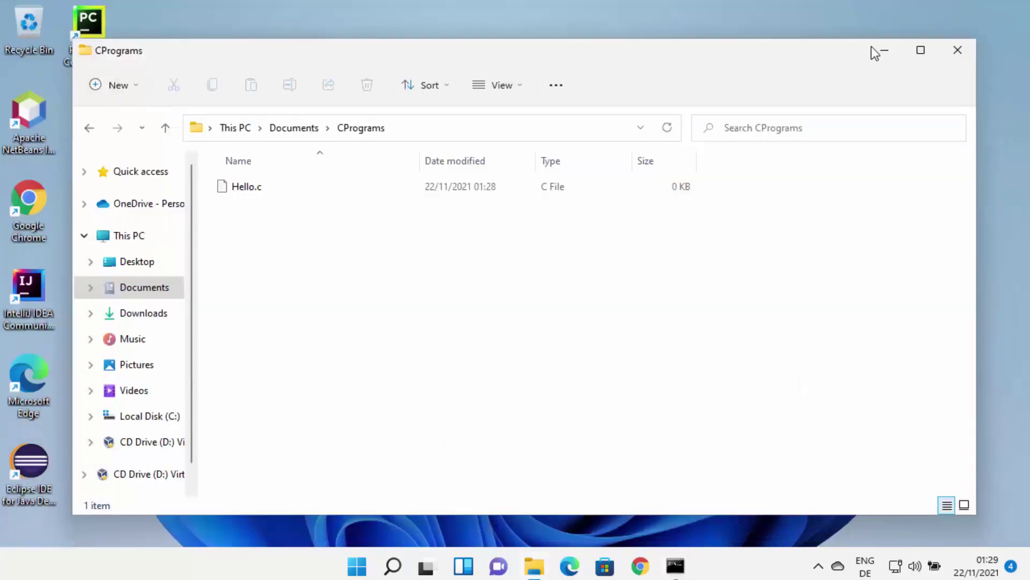
{"action": "right_click", "coordinate": [252, 186]}
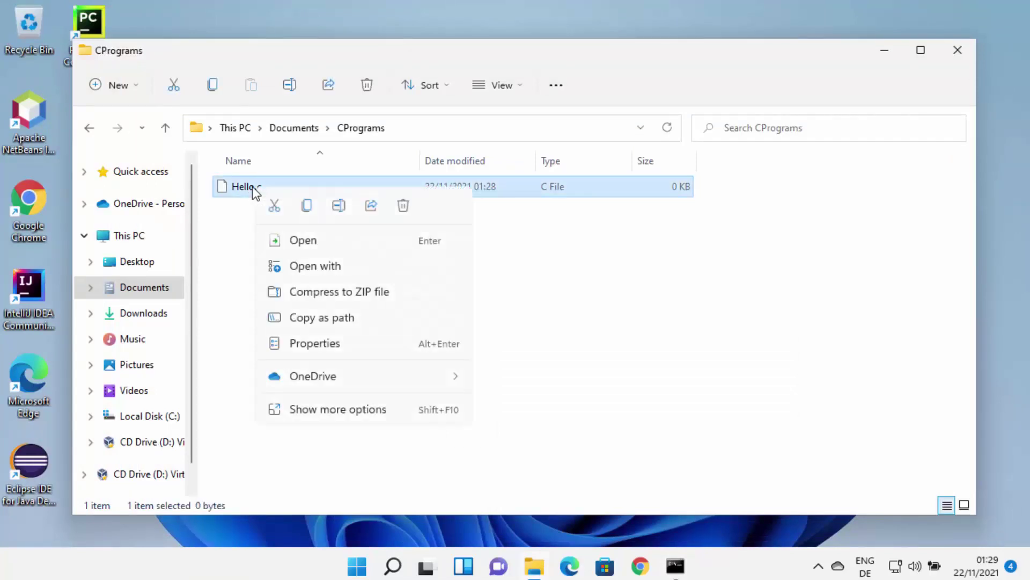
{"action": "left_click", "coordinate": [414, 268]}
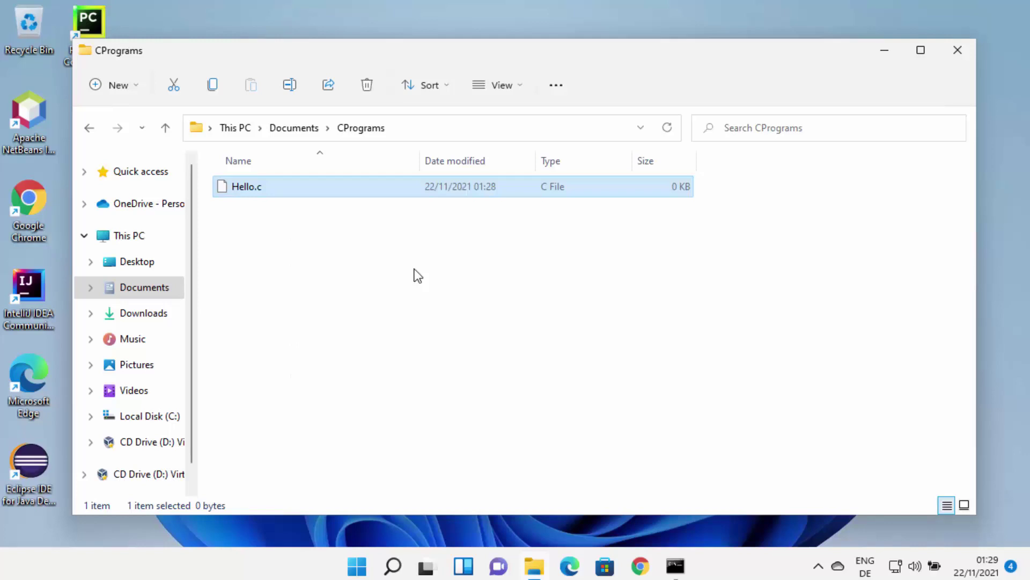
{"action": "left_click", "coordinate": [417, 248]}
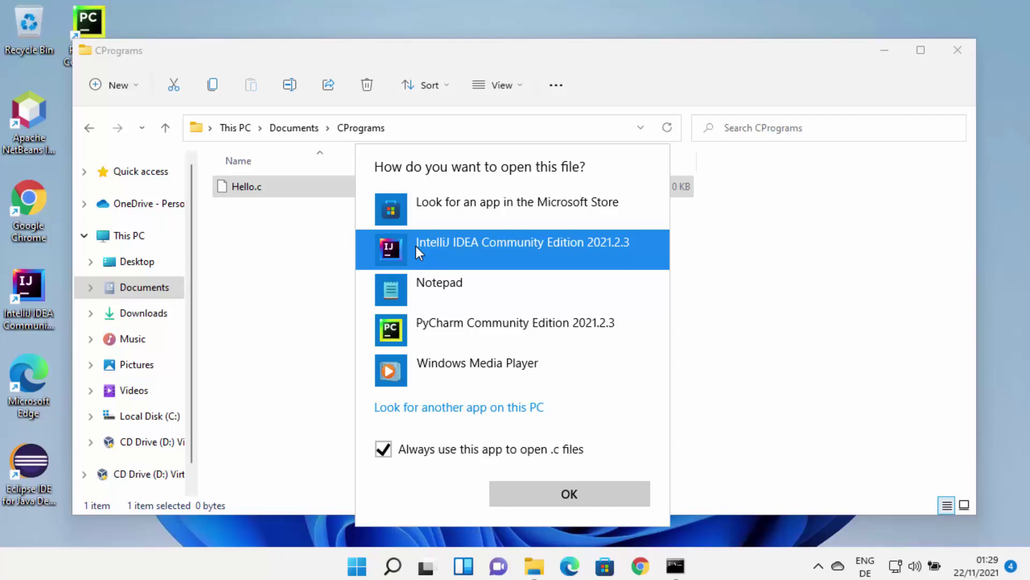
{"action": "left_click", "coordinate": [433, 292]}
{"action": "left_click", "coordinate": [531, 495]}
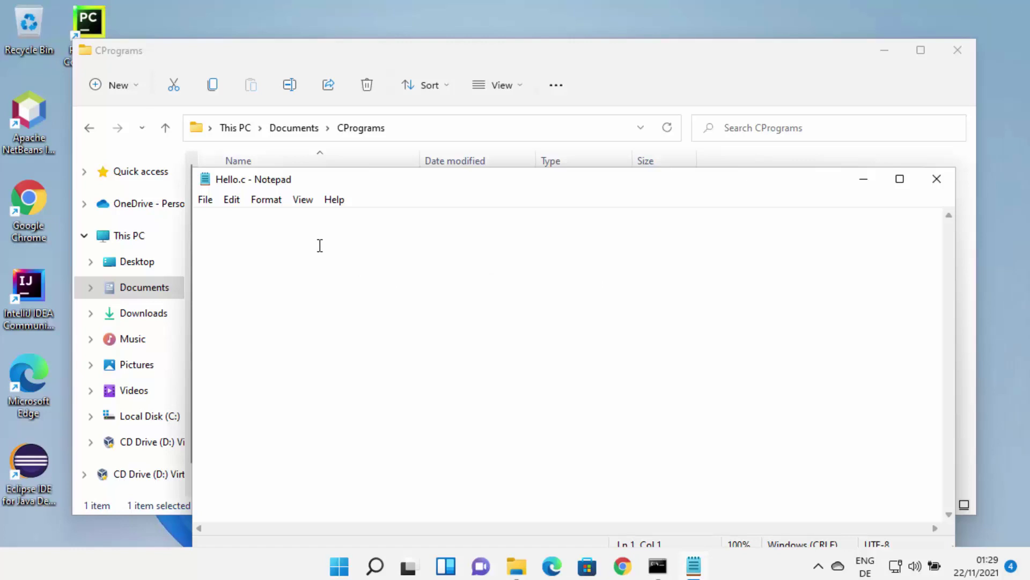
- Write a C program in Hello.c that includes stdio.h, prints "\nA sample C program\n\n" from main and returns 0, then save and close it
{"action": "type", "text": "#include<stdio.h>  int main() { printf(\"\\nA sample C program\\n\\n\"); return 0; }"}
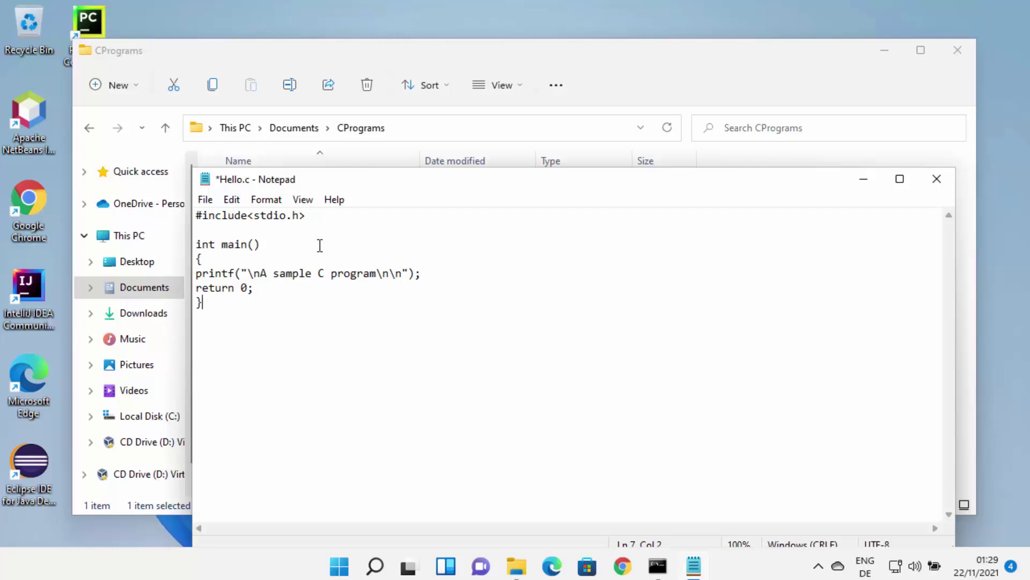
{"action": "key", "text": "ctrl+s"}
{"action": "left_click", "coordinate": [205, 199]}
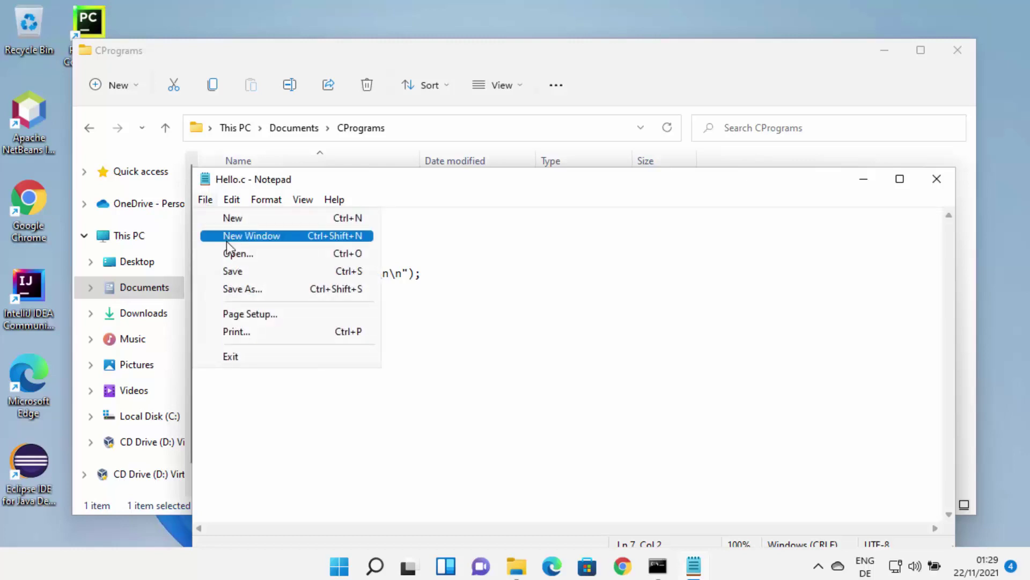
{"action": "left_click", "coordinate": [230, 269]}
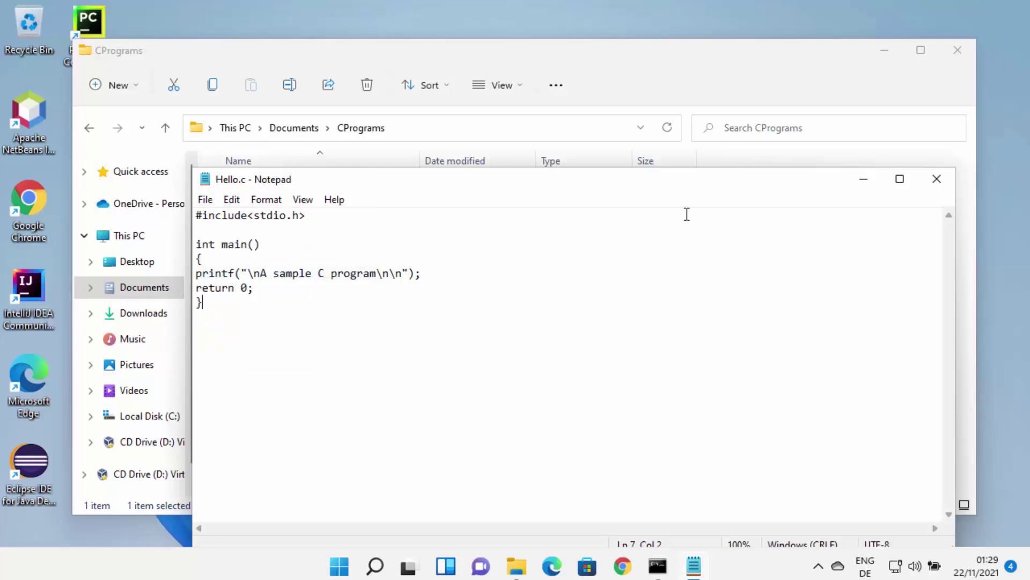
{"action": "left_click", "coordinate": [931, 179]}
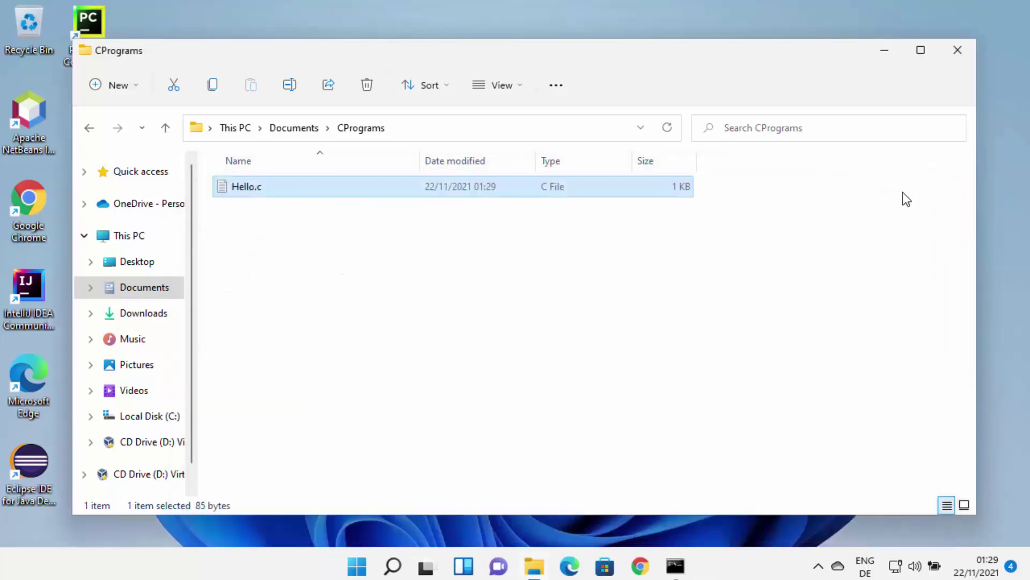
- Switch to Command Prompt and compile the program by running gcc Hello.c -o output
{"action": "left_click", "coordinate": [682, 566]}
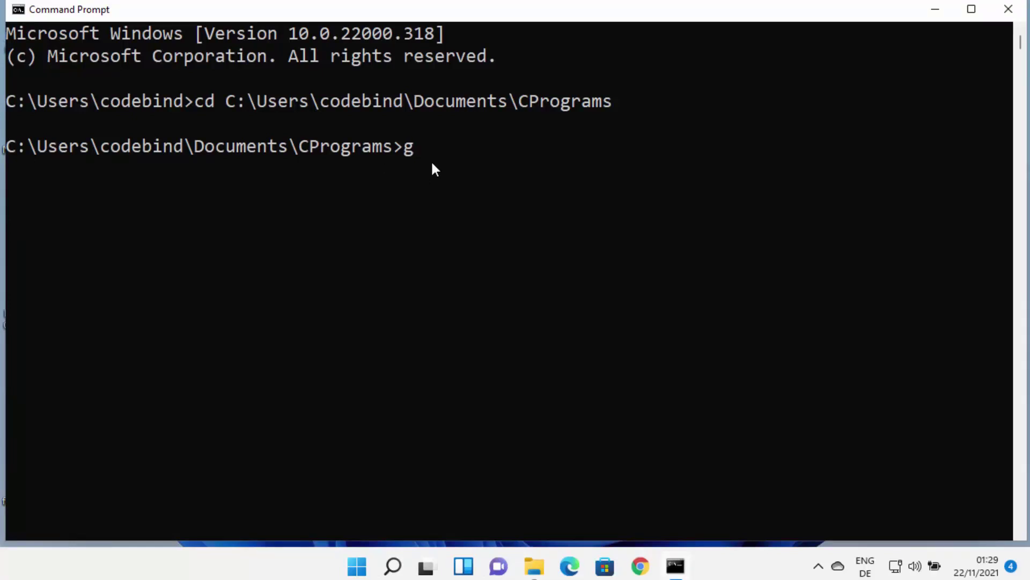
{"action": "type", "text": "gcc Hello.c"}
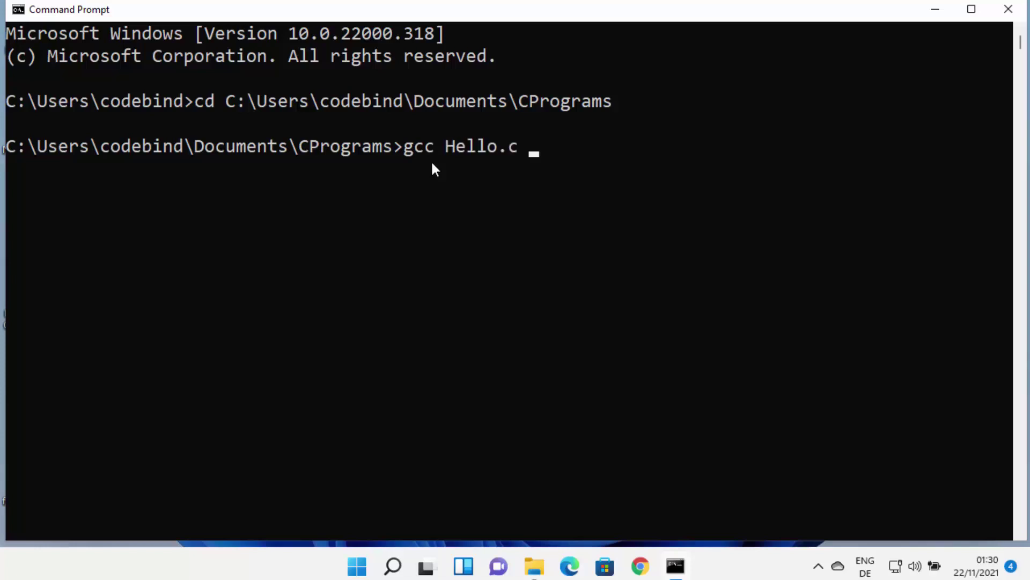
{"action": "type", "text": " -o"}
{"action": "type", "text": "out"}
{"action": "left_click_drag", "start_coordinate": [446, 150], "coordinate": [509, 156]}
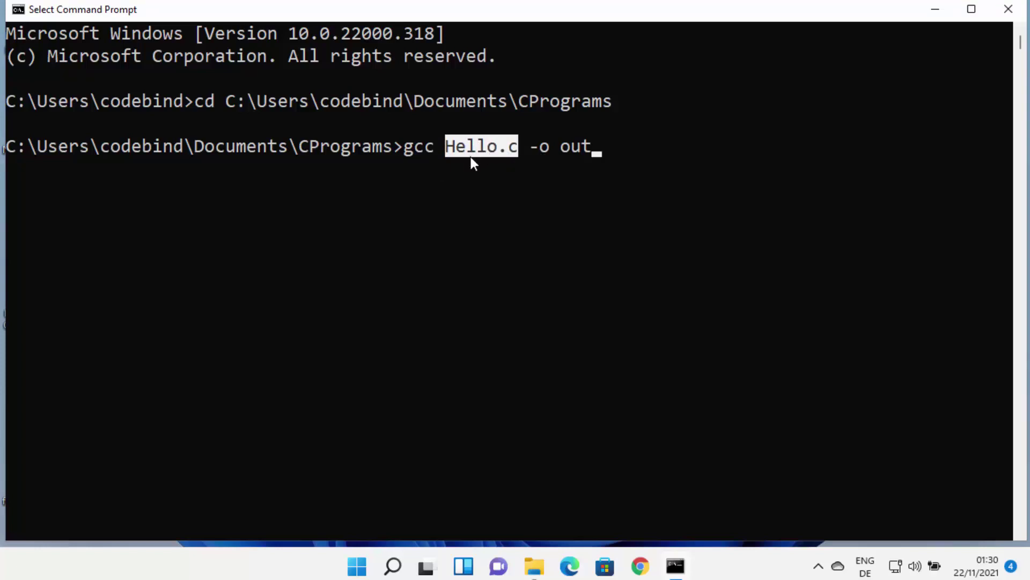
{"action": "left_click", "coordinate": [564, 149]}
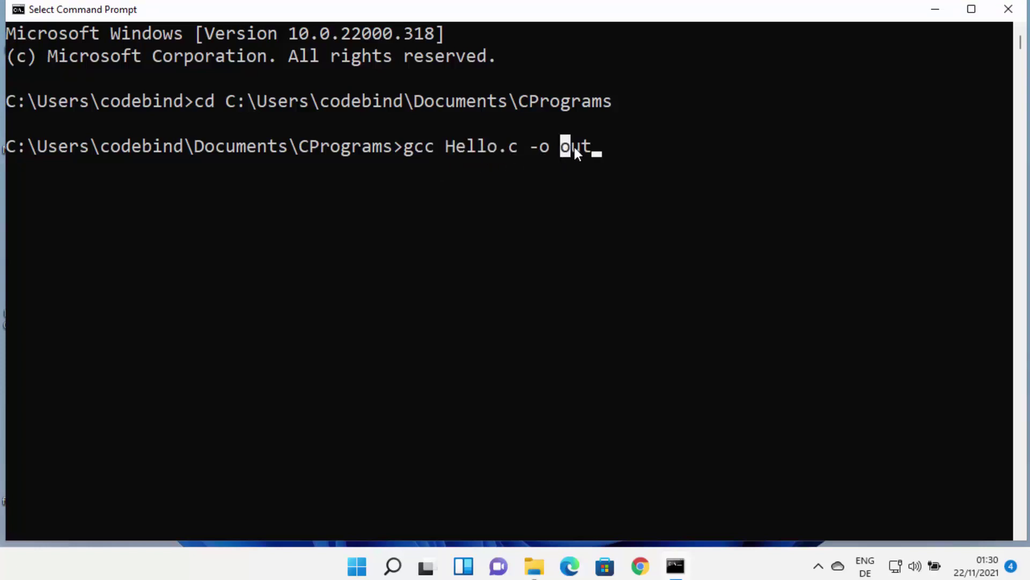
{"action": "left_click", "coordinate": [610, 154]}
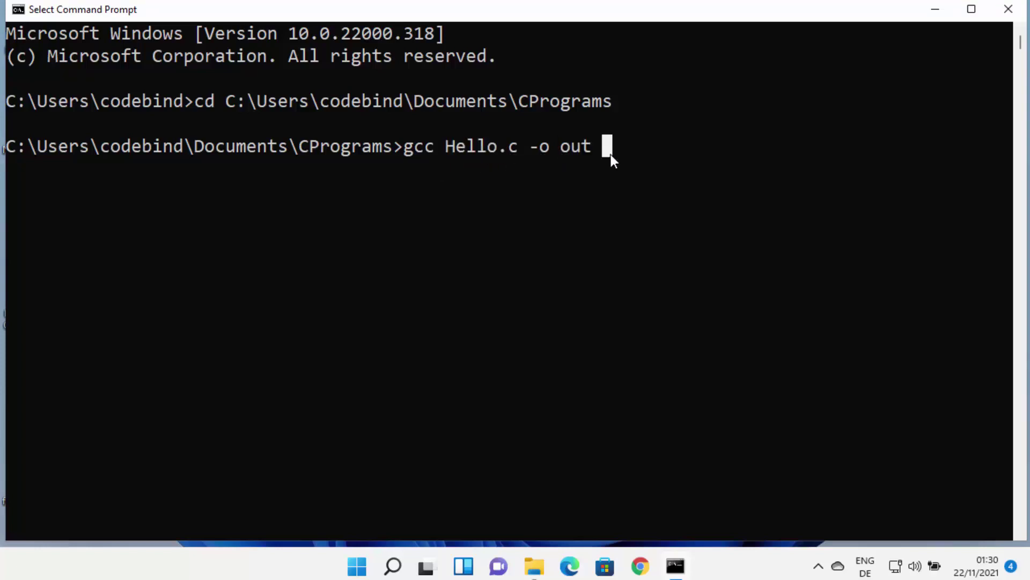
{"action": "key", "text": "BackSpace"}
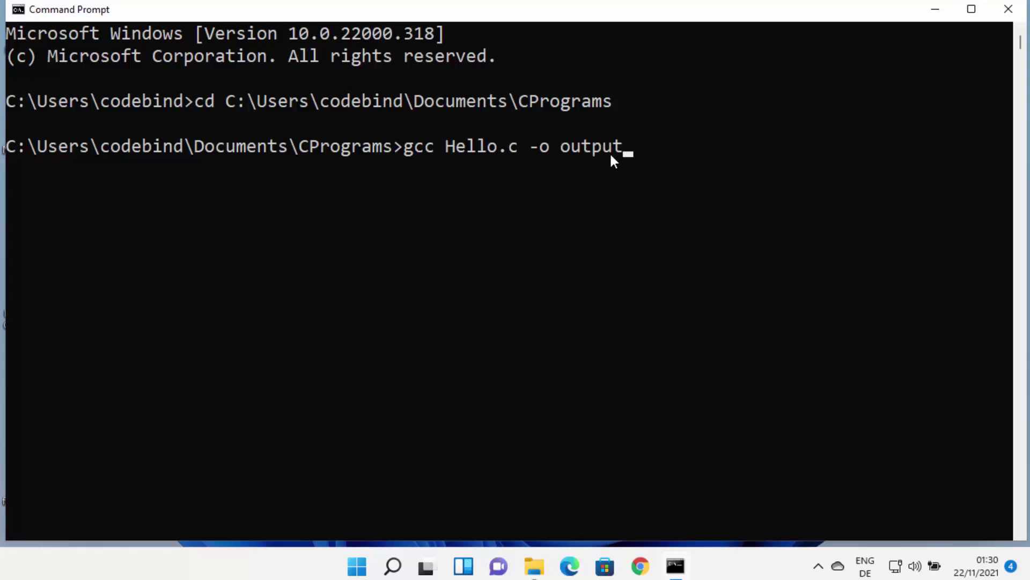
{"action": "key", "text": "Return"}
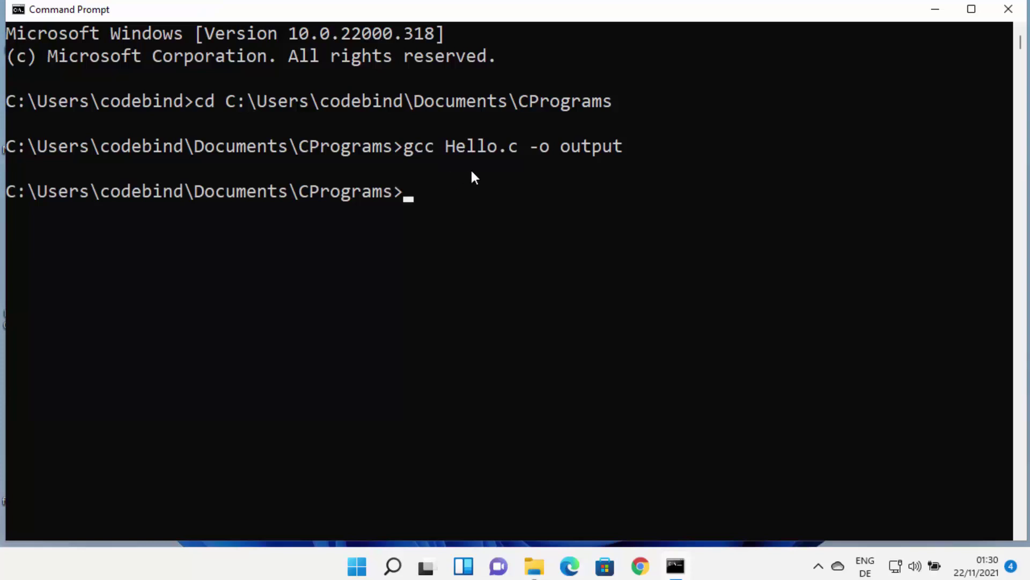
- Check the CPrograms folder for the compiled file and try to run it in Command Prompt with ./output.exe
{"action": "left_click", "coordinate": [533, 566]}
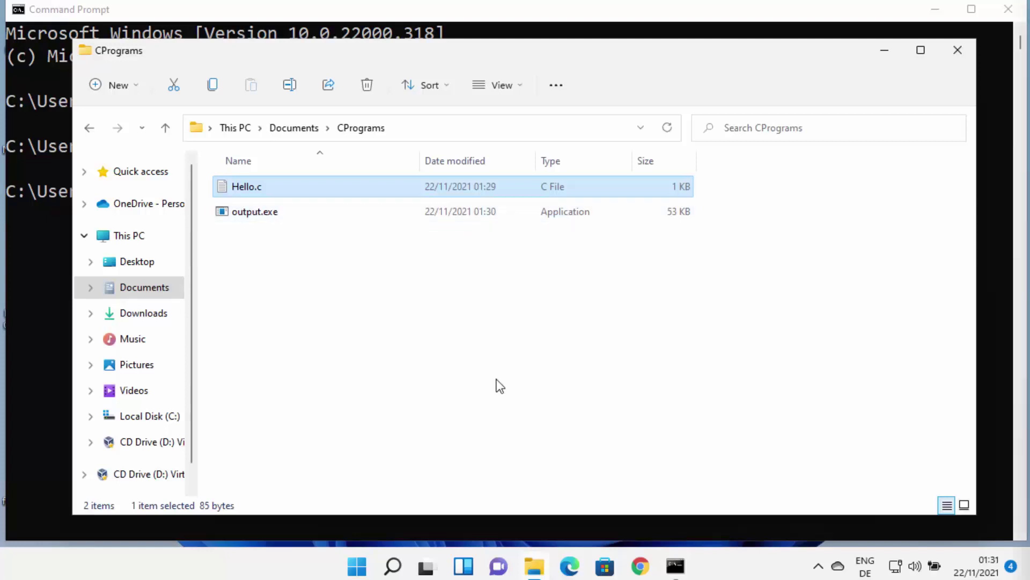
{"action": "left_click", "coordinate": [50, 257]}
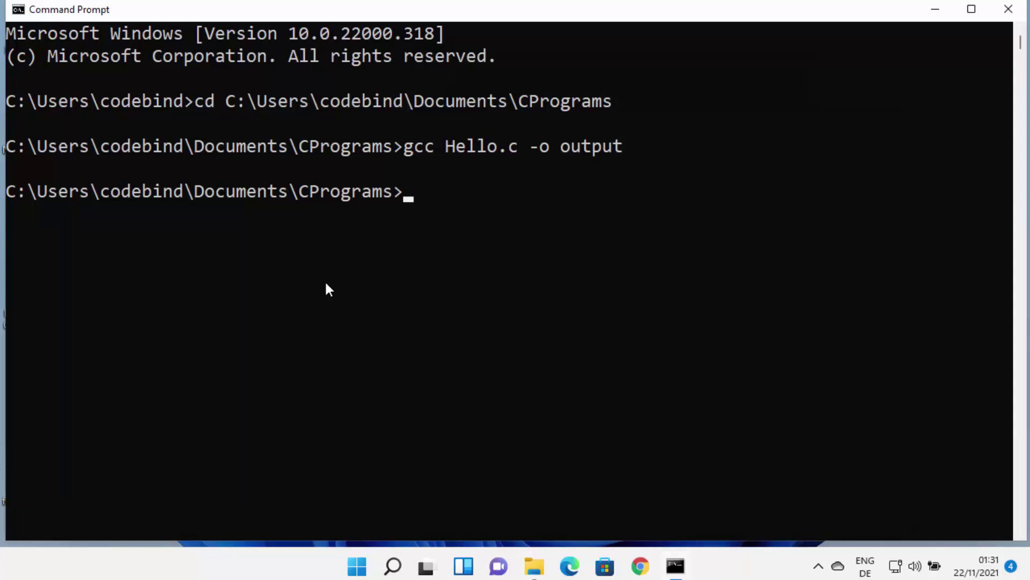
{"action": "type", "text": "./output.exe"}
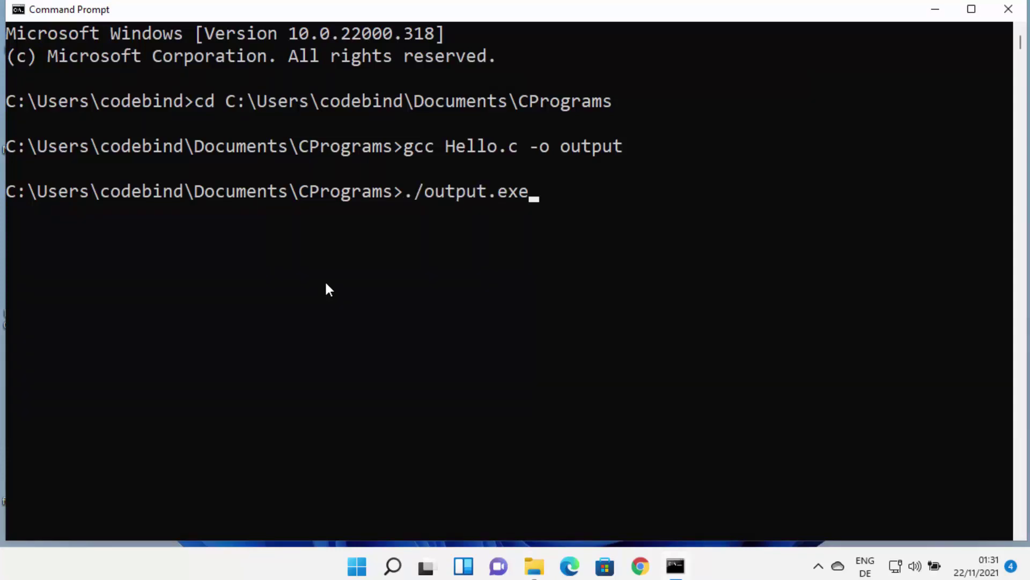
{"action": "key", "text": "Return"}
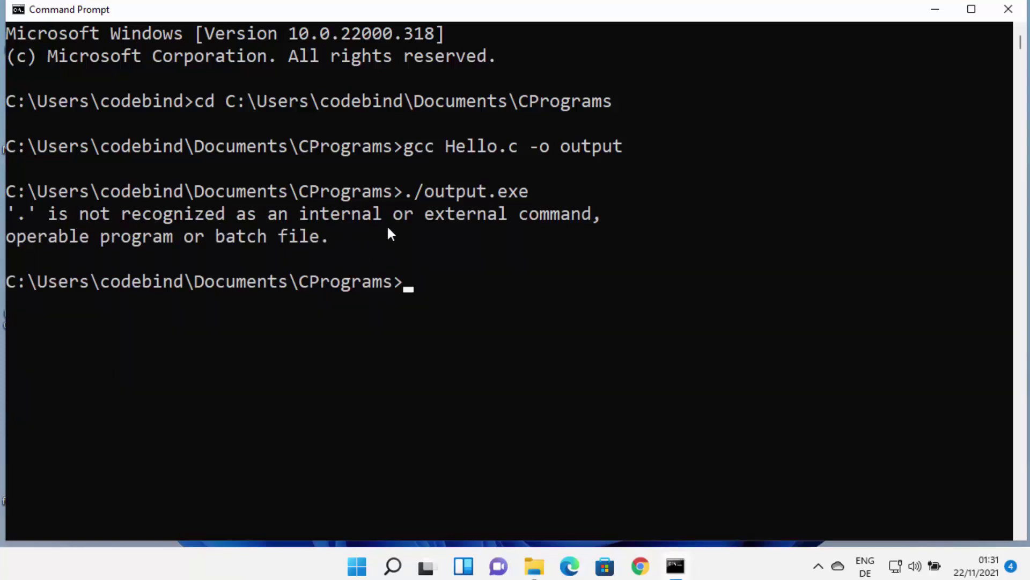
{"action": "left_click", "coordinate": [555, 236]}
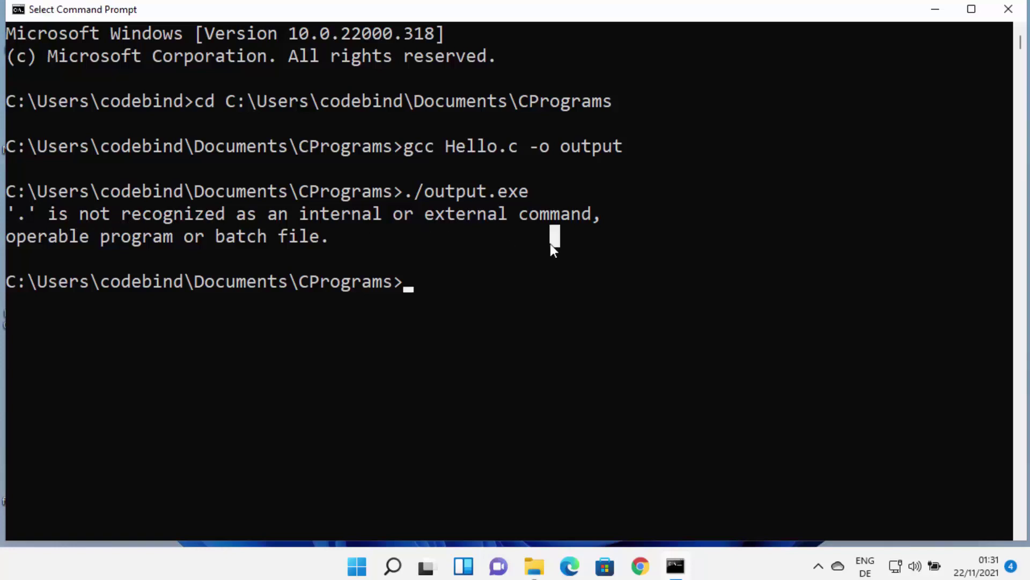
{"action": "left_click_drag", "start_coordinate": [402, 193], "coordinate": [524, 193]}
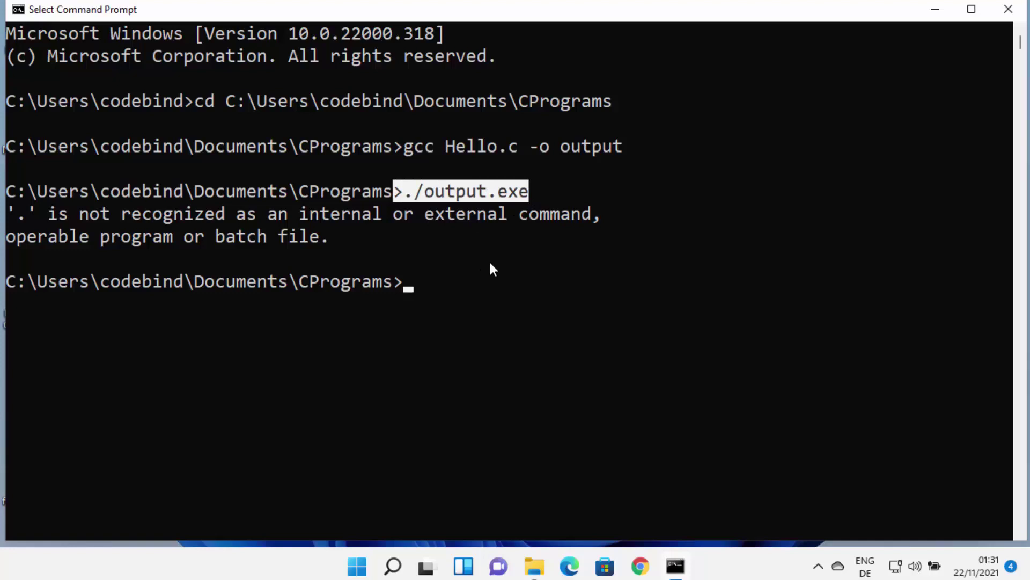
- Edit the recalled command to output.exe, run the compiled program, and highlight the text it prints
{"action": "key", "text": "Up"}
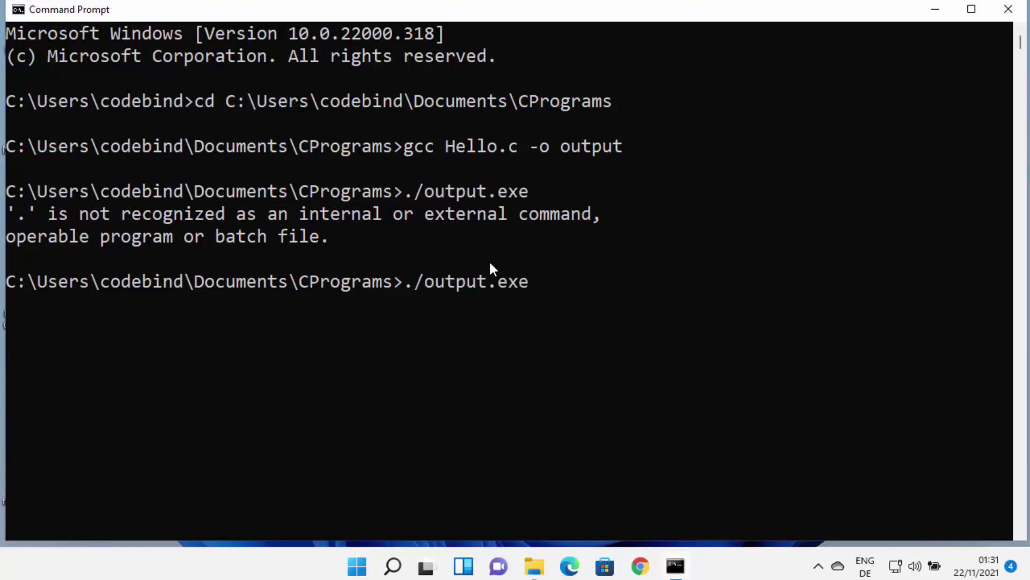
{"action": "key", "text": "Left"}
{"action": "key", "text": "Left"}
{"action": "key", "text": "Left"}
{"action": "key", "text": "Left"}
{"action": "key", "text": "Left"}
{"action": "key", "text": "Left"}
{"action": "key", "text": "Left"}
{"action": "key", "text": "Left"}
{"action": "key", "text": "BackSpace"}
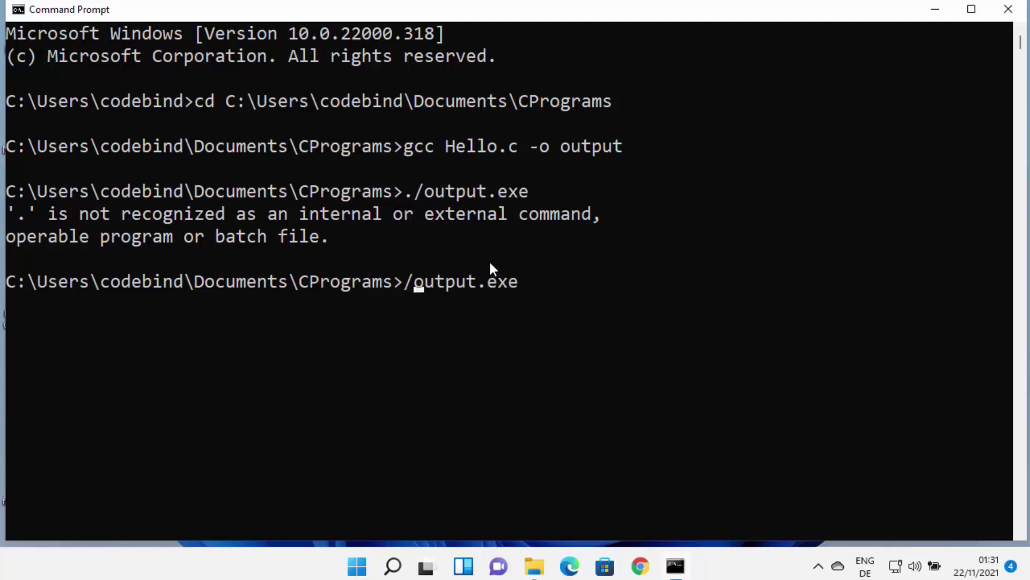
{"action": "key", "text": "Delete"}
{"action": "key", "text": "Return"}
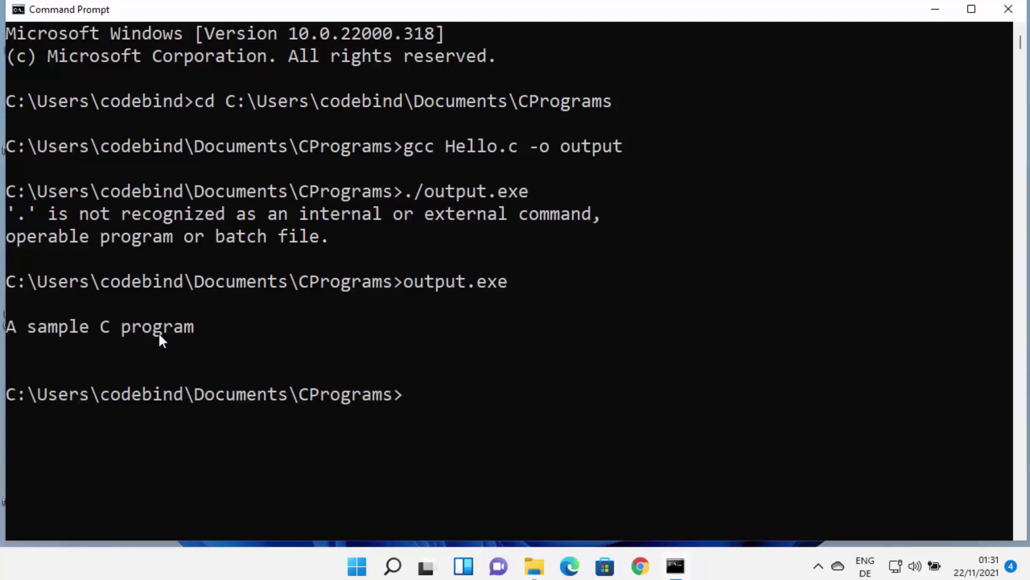
{"action": "left_click_drag", "start_coordinate": [8, 324], "coordinate": [178, 328]}
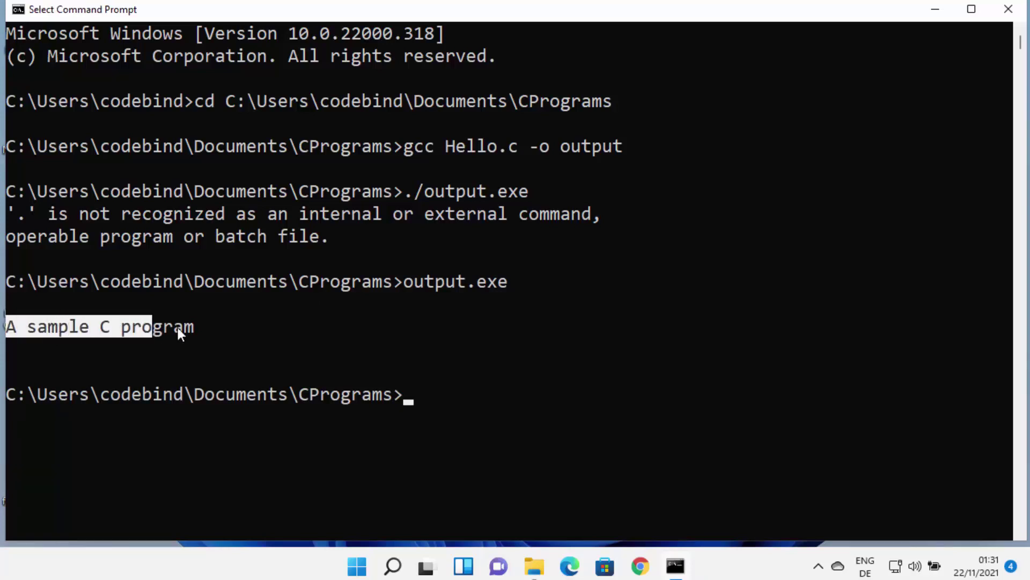
- Reopen Hello.c from the CPrograms folder in Notepad, remove the semicolon ending the printf line, and save the file
{"action": "left_click", "coordinate": [534, 567]}
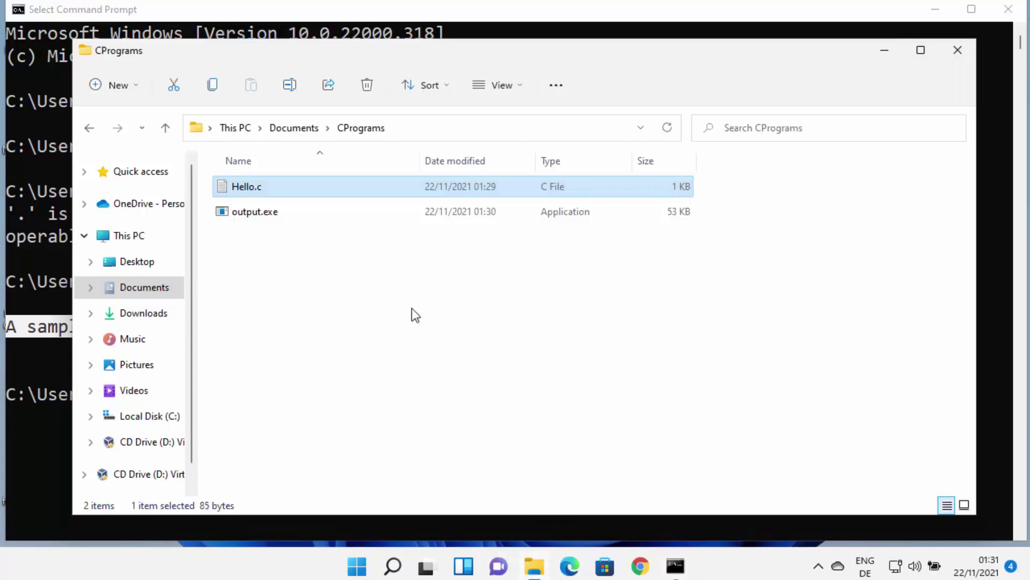
{"action": "left_click", "coordinate": [283, 195]}
{"action": "double_click", "coordinate": [286, 199]}
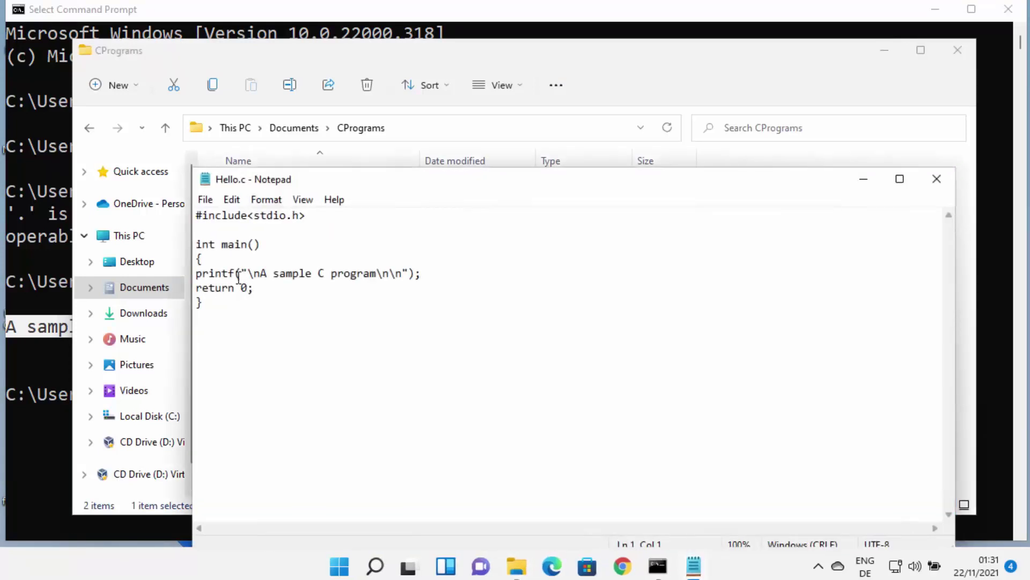
{"action": "left_click_drag", "start_coordinate": [260, 273], "coordinate": [377, 274]}
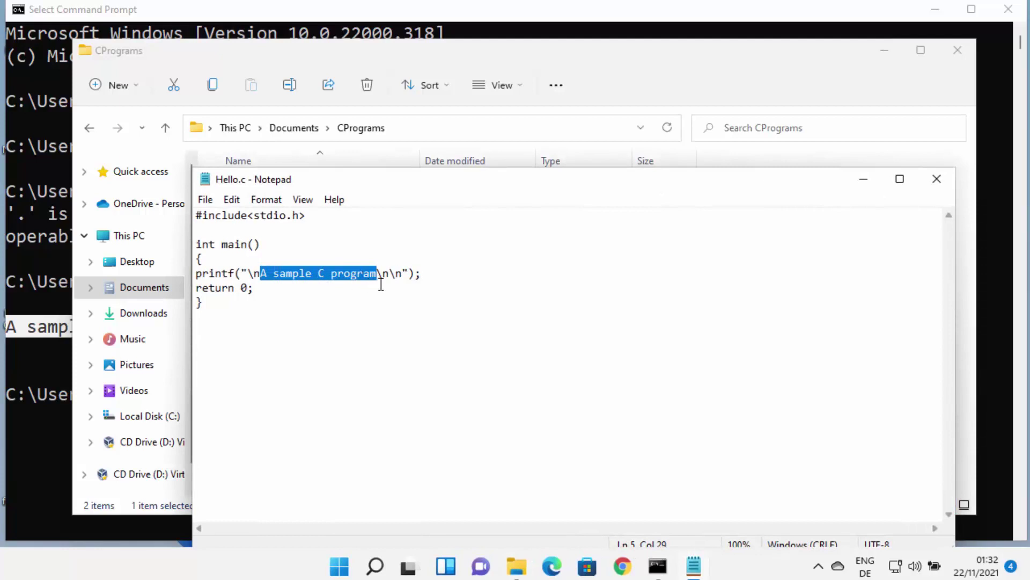
{"action": "left_click", "coordinate": [380, 285]}
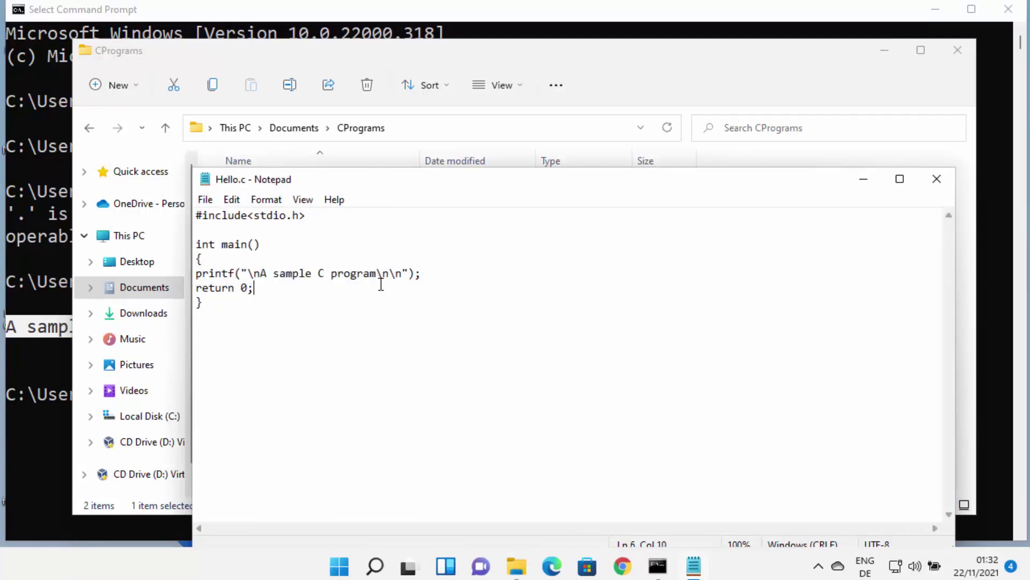
{"action": "left_click", "coordinate": [450, 277]}
{"action": "key", "text": "BackSpace"}
{"action": "key", "text": "ctrl+s"}
- Rerun gcc Hello.c -o output in Command Prompt and mark the line number in the compiler's error message
{"action": "left_click", "coordinate": [29, 369]}
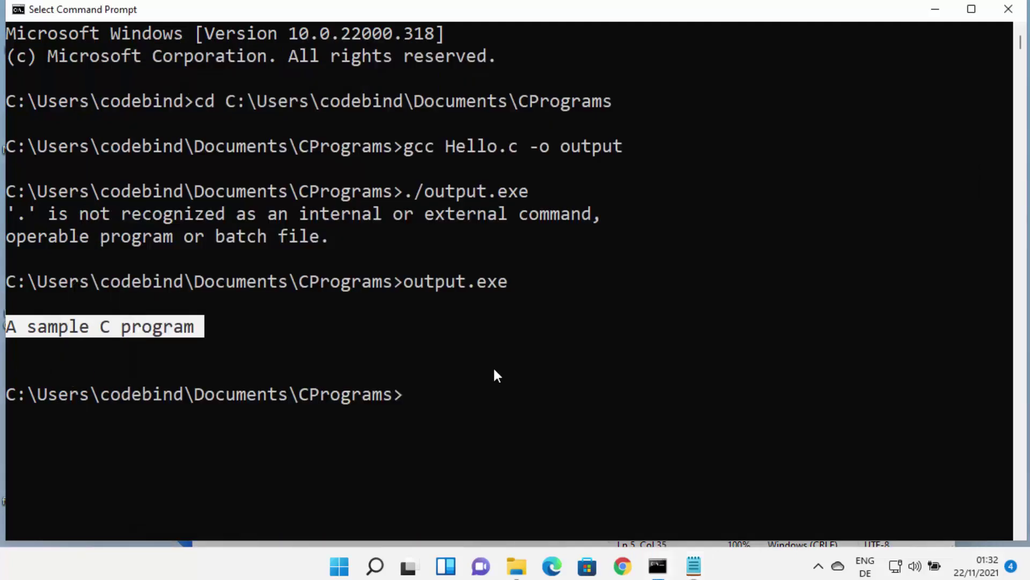
{"action": "key", "text": "Up"}
{"action": "key", "text": "Up"}
{"action": "key", "text": "Up"}
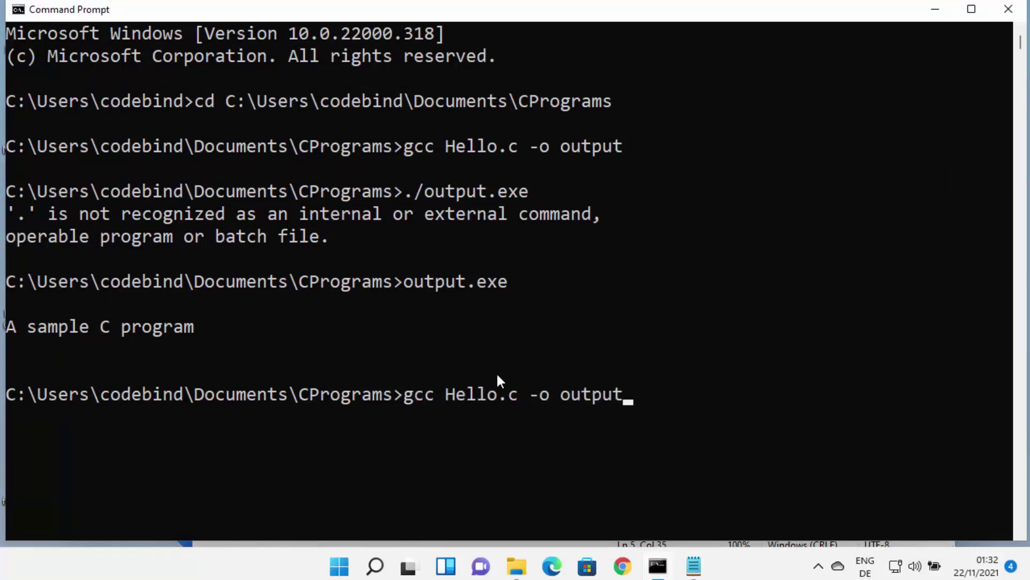
{"action": "key", "text": "Return"}
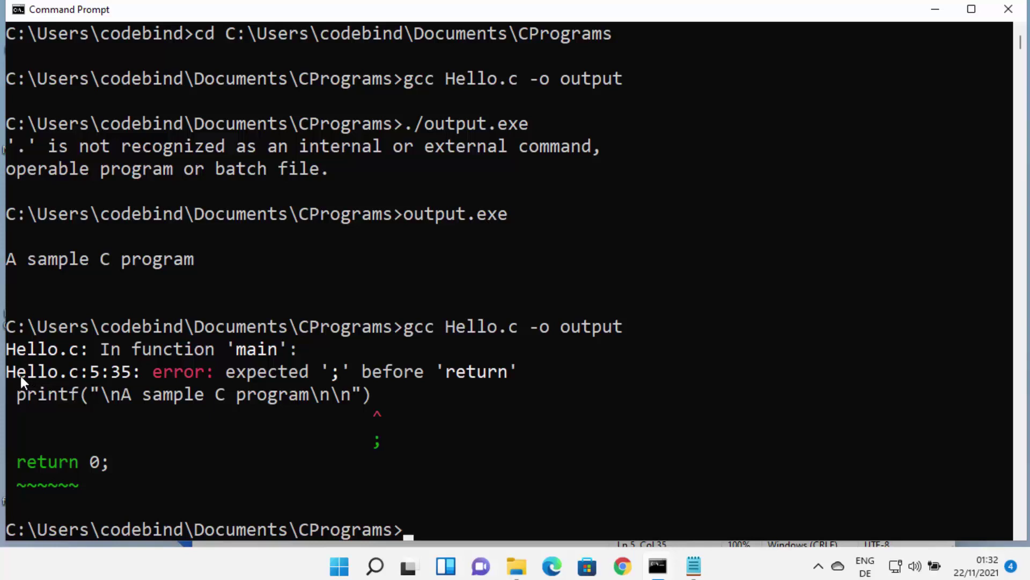
{"action": "left_click", "coordinate": [99, 378]}
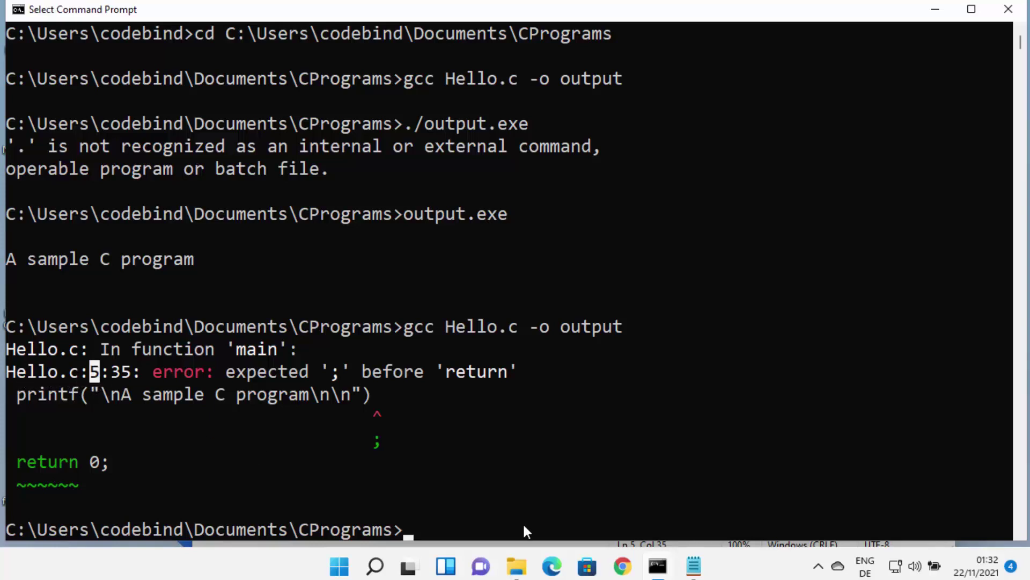
- Restore the semicolon ending the printf line of Hello.c in Notepad, and highlight ';' and 'return' in Command Prompt's compiler error
{"action": "left_click", "coordinate": [694, 566]}
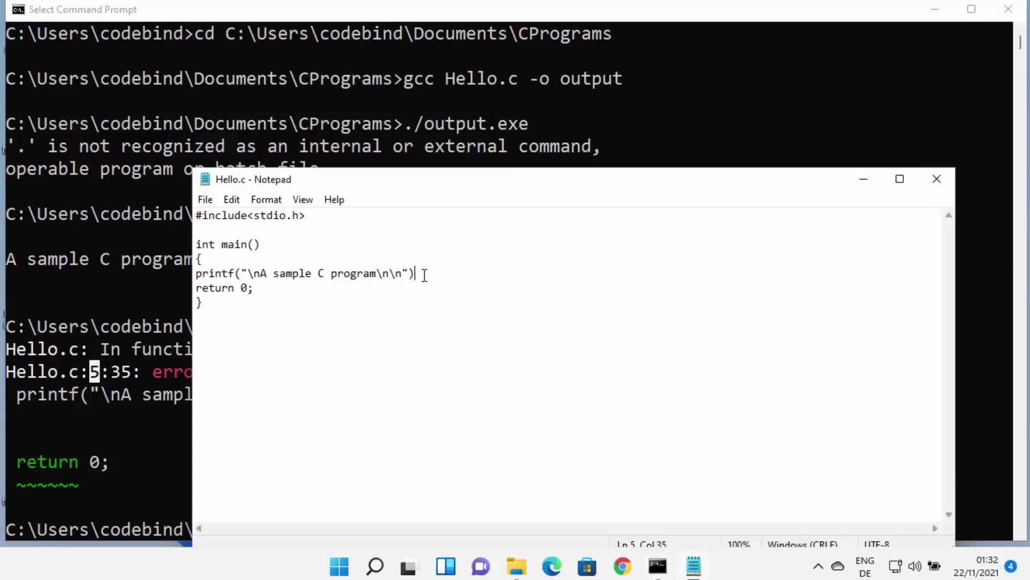
{"action": "type", "text": ";"}
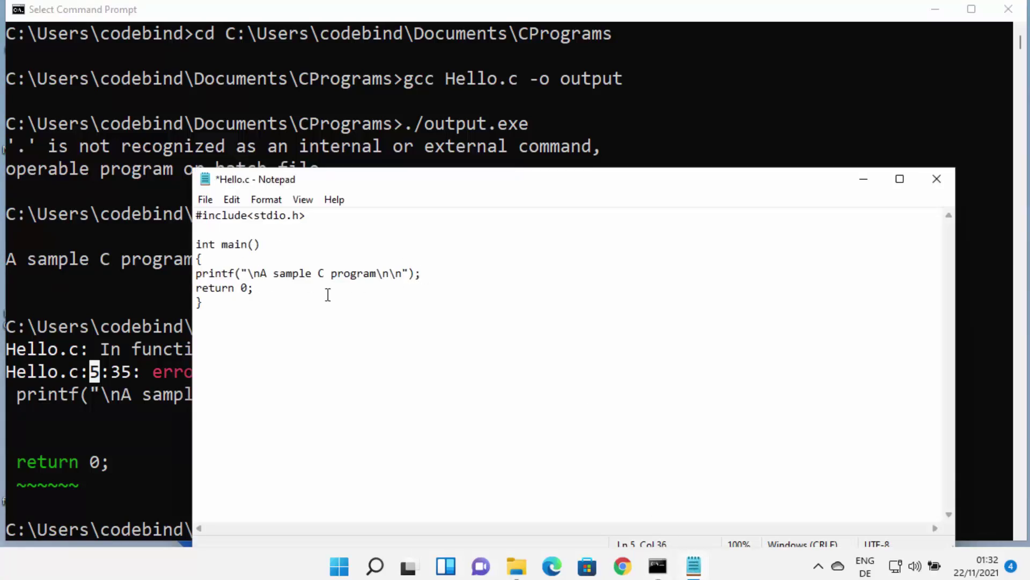
{"action": "left_click", "coordinate": [156, 340]}
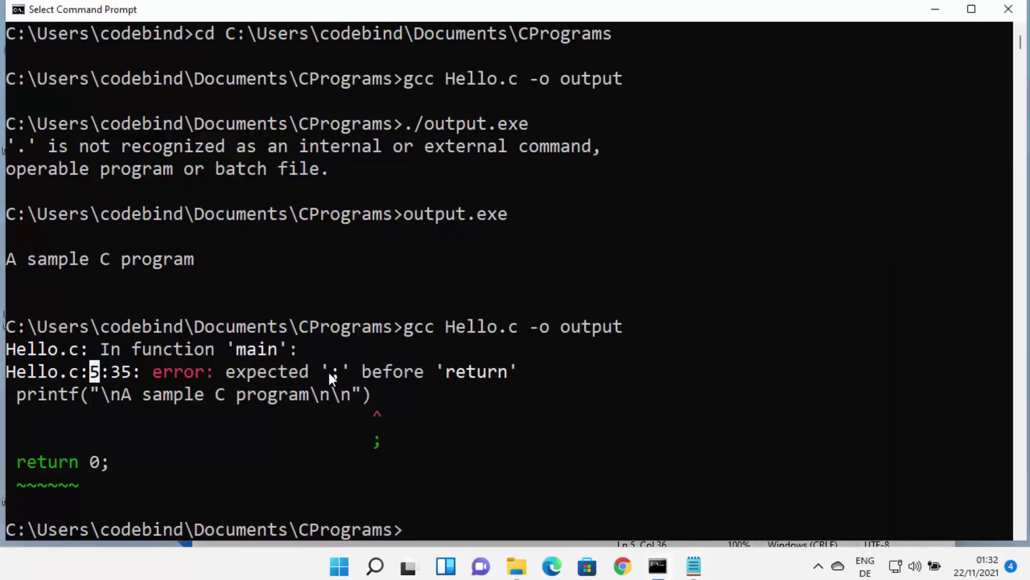
{"action": "left_click_drag", "start_coordinate": [330, 371], "coordinate": [345, 371]}
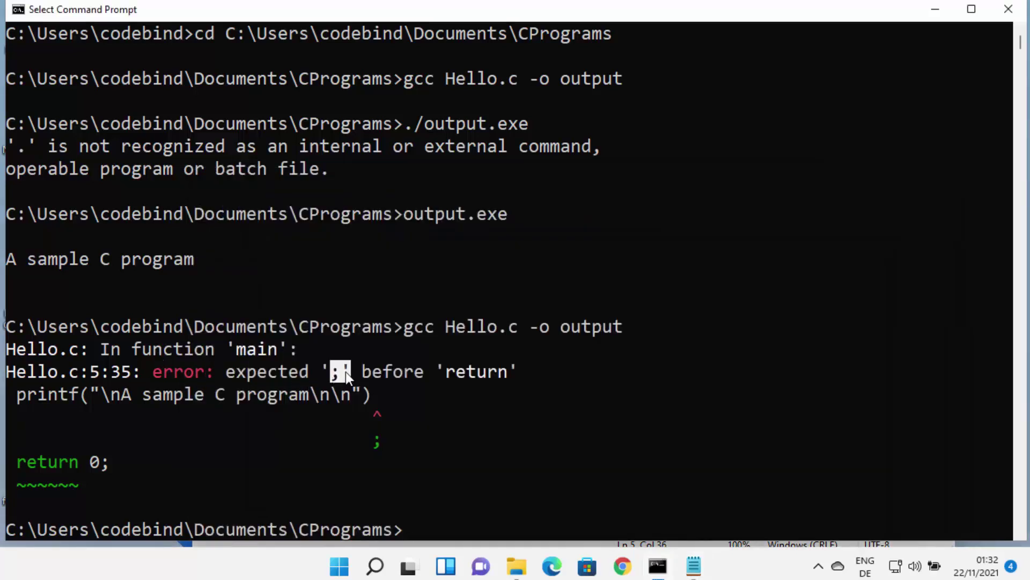
{"action": "double_click", "coordinate": [459, 372]}
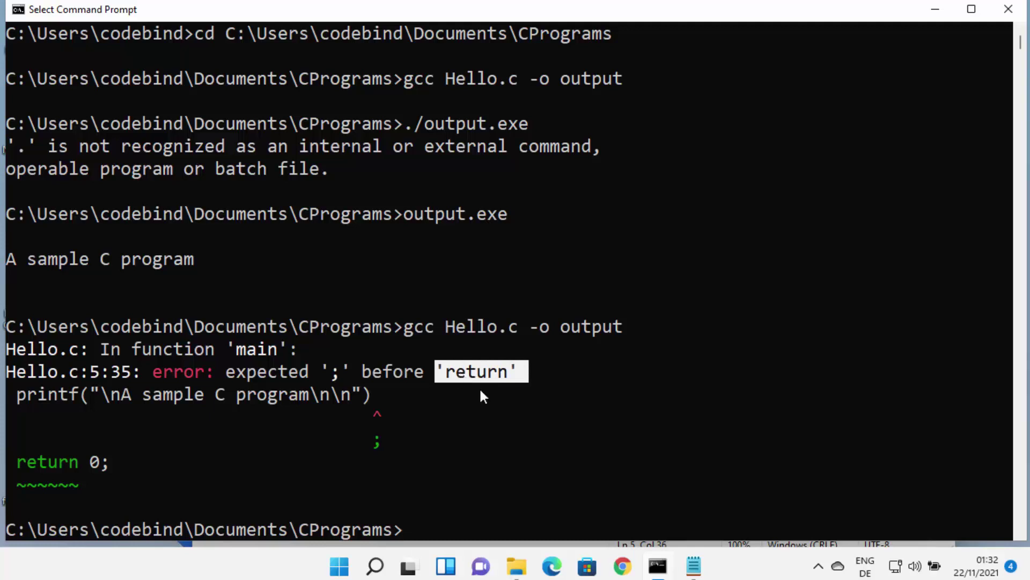
- Save the corrected Hello.c in Notepad and recompile it in Command Prompt with gcc Hello.c -o output
{"action": "left_click", "coordinate": [694, 566]}
{"action": "left_click", "coordinate": [622, 481]}
{"action": "key", "text": "ctrl+s"}
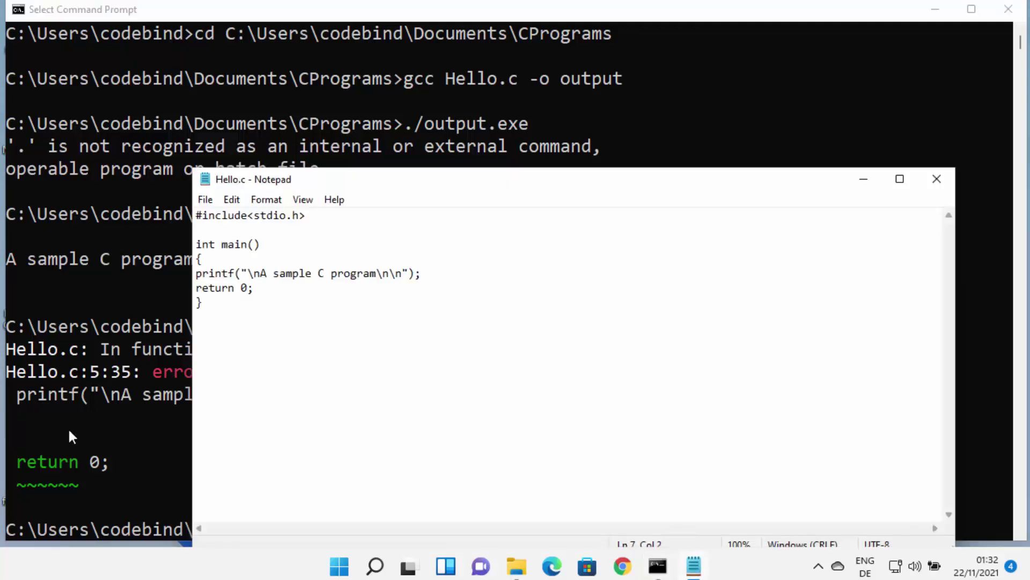
{"action": "left_click", "coordinate": [107, 428]}
{"action": "key", "text": "Up"}
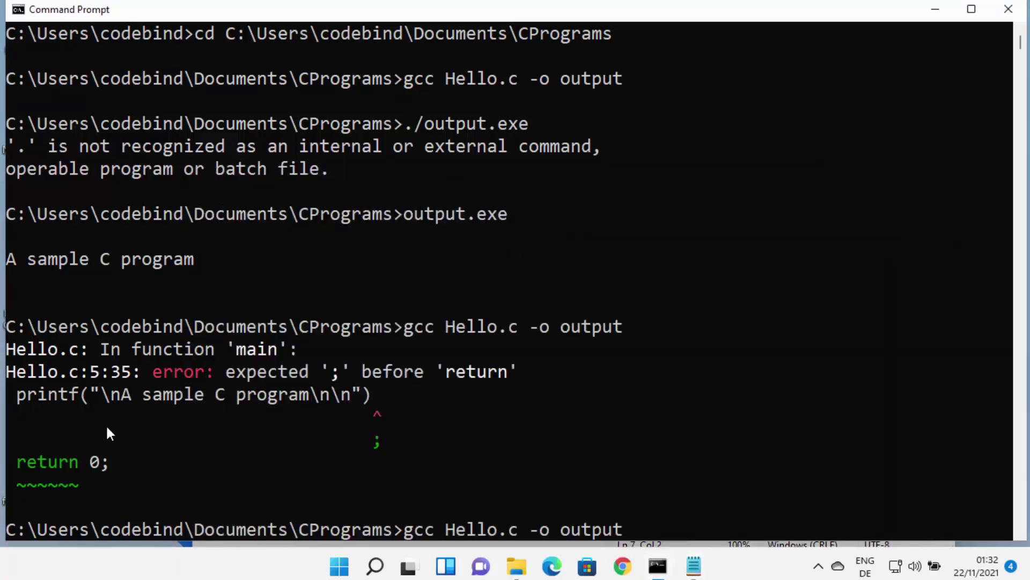
{"action": "key", "text": "Return"}
- Recall output.exe from the command history and run the recompiled program
{"action": "type", "text": "cd C:\\Users\\codebind\\Documents\\CPrograms"}
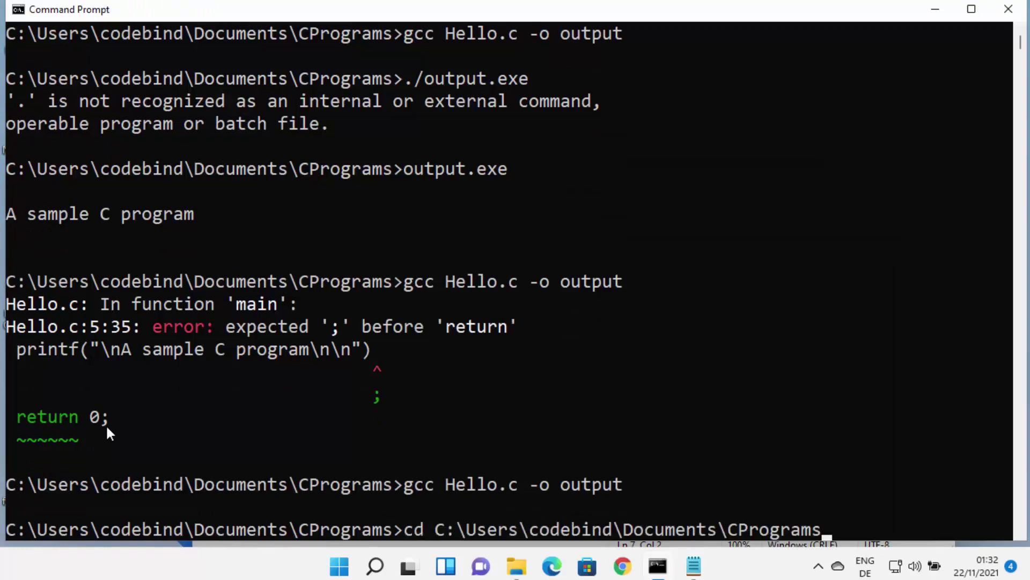
{"action": "key", "text": "Up"}
{"action": "key", "text": "Up"}
{"action": "key", "text": "Down"}
{"action": "key", "text": "Up"}
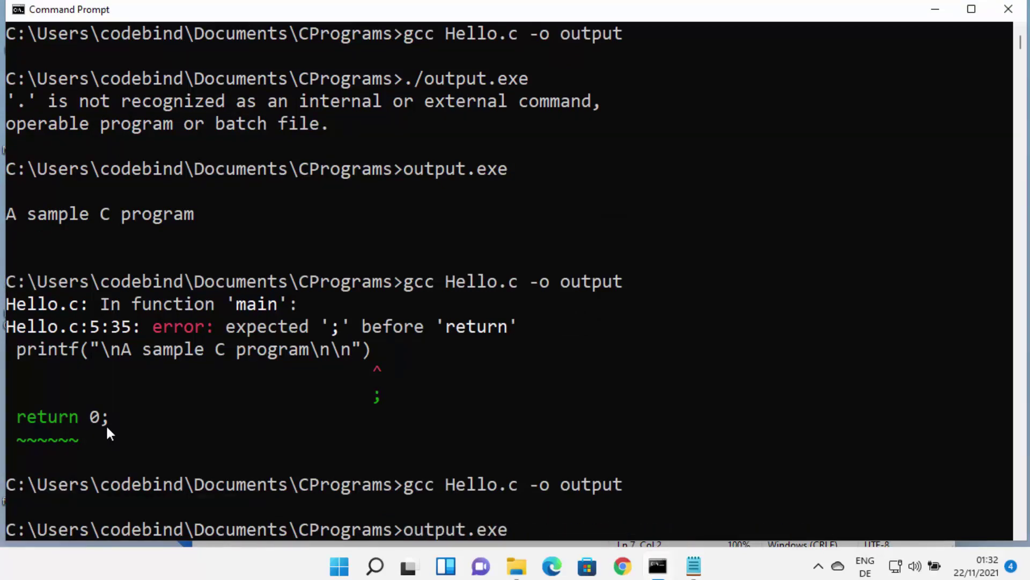
{"action": "key", "text": "Return"}
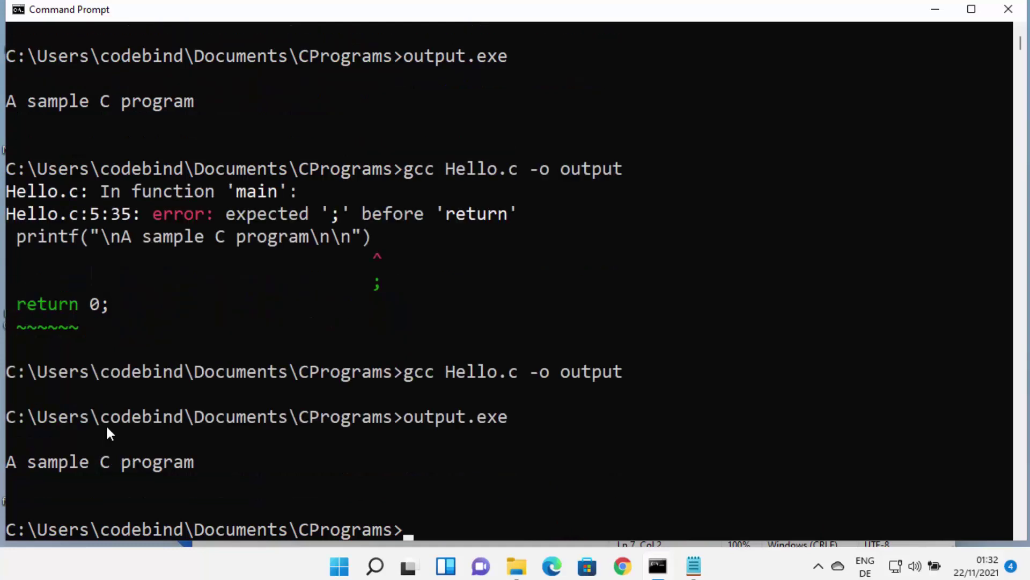